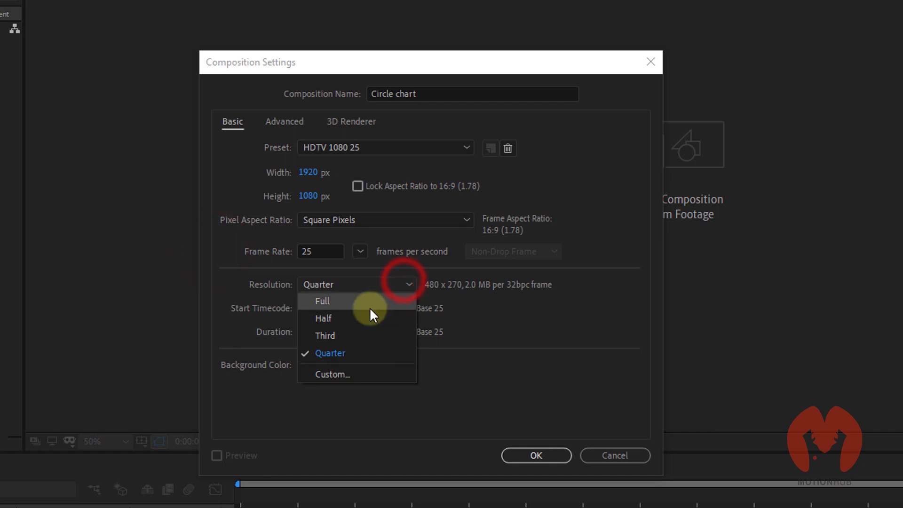
Set the Circle chart composition to Full resolution with a 0:00:30:00 duration and create it.
click(371, 303)
click(348, 332)
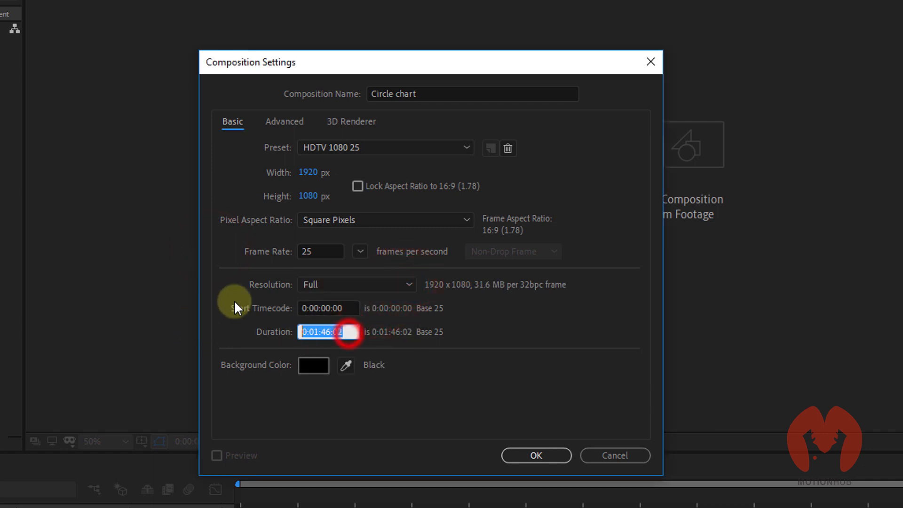
text(30:00)
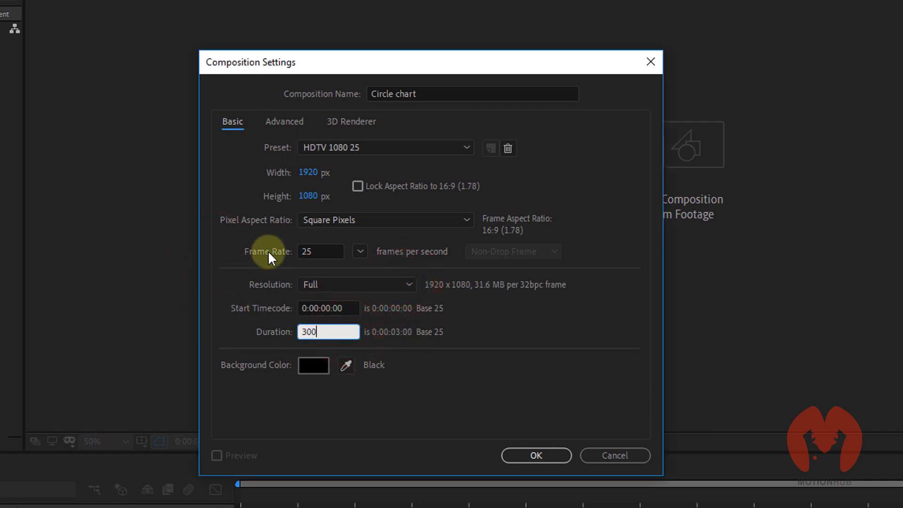
click(468, 374)
click(470, 400)
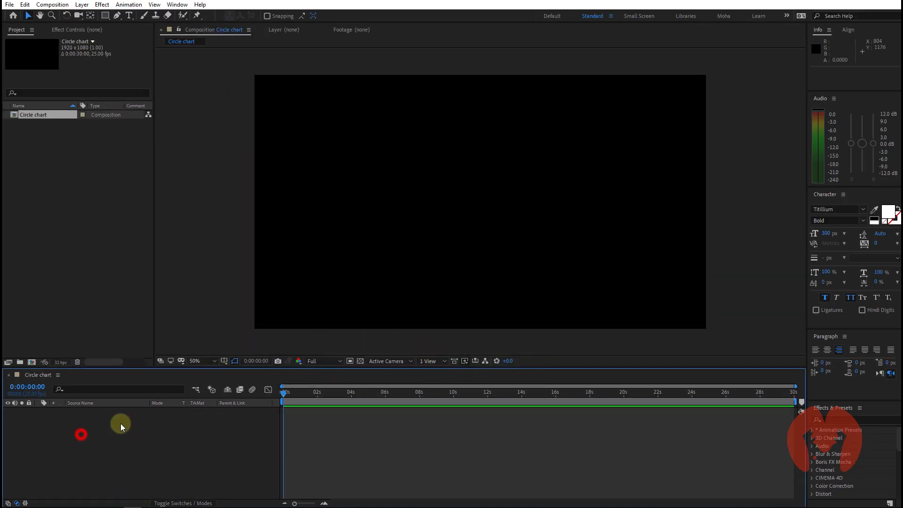
Create a new shape layer in the Circle chart composition.
right_click(81, 431)
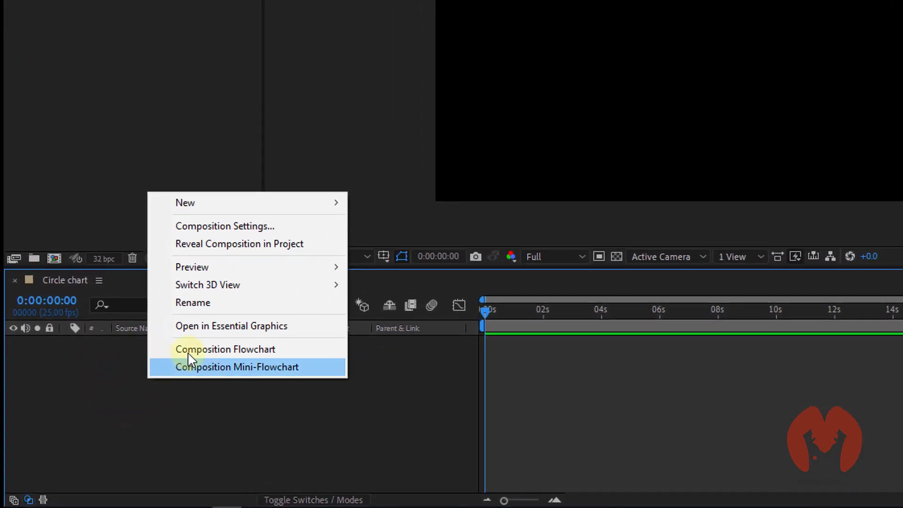
mouse_move(265, 208)
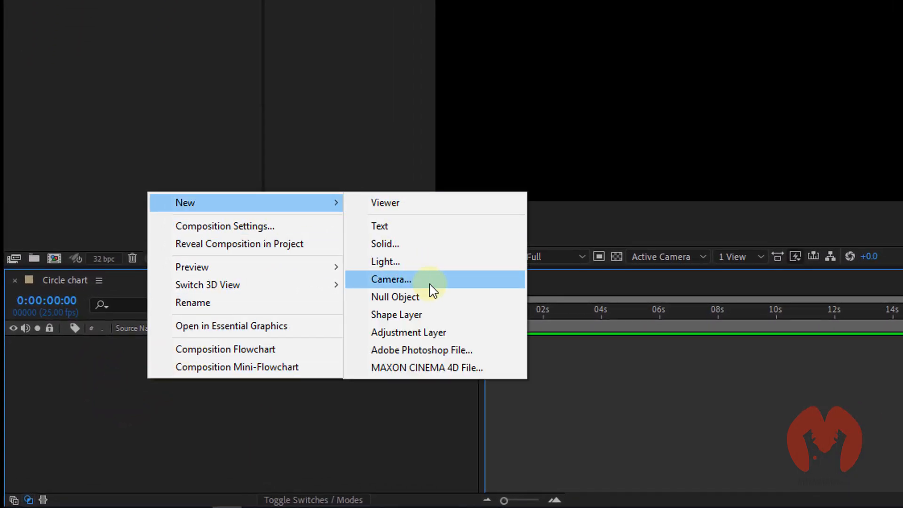
click(458, 314)
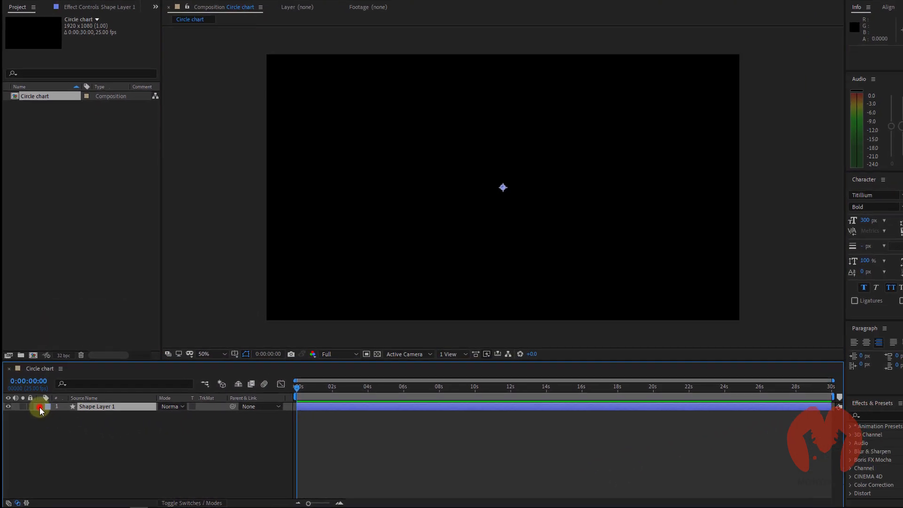
Add an ellipse path and a stroke to the contents of Shape Layer 1.
click(40, 407)
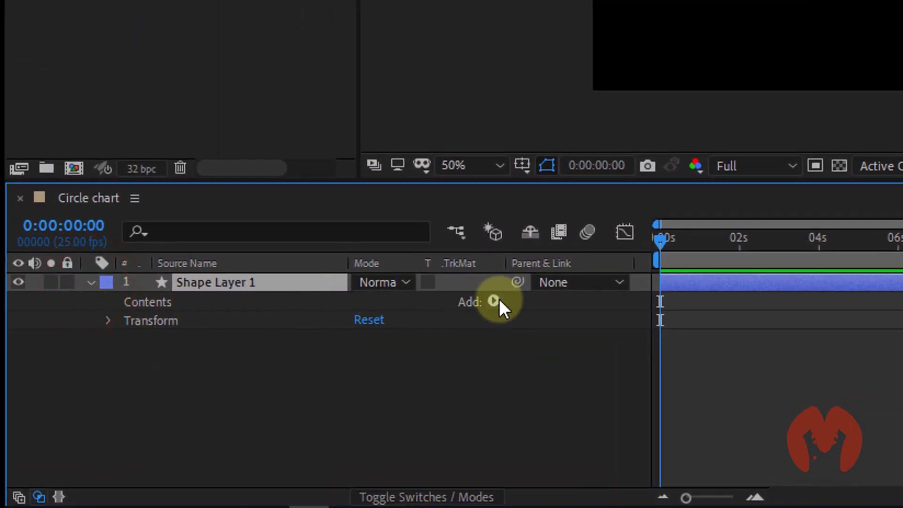
click(494, 301)
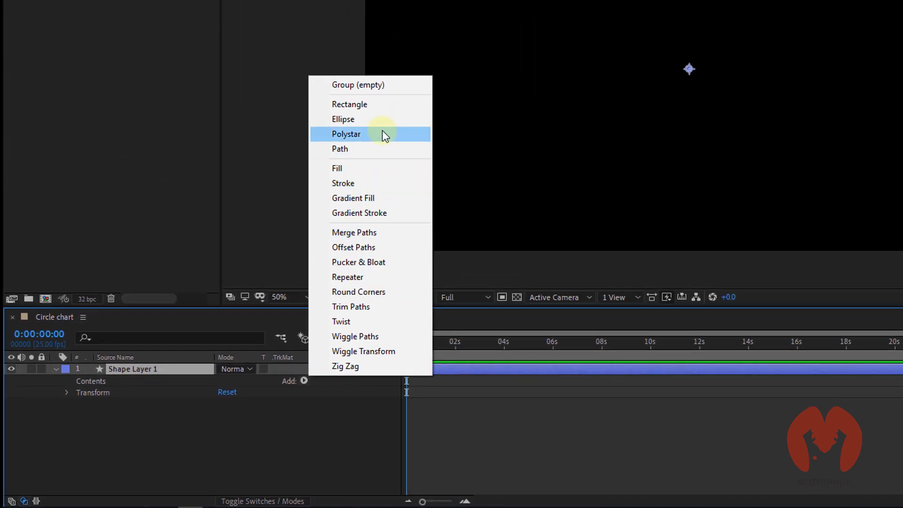
click(385, 120)
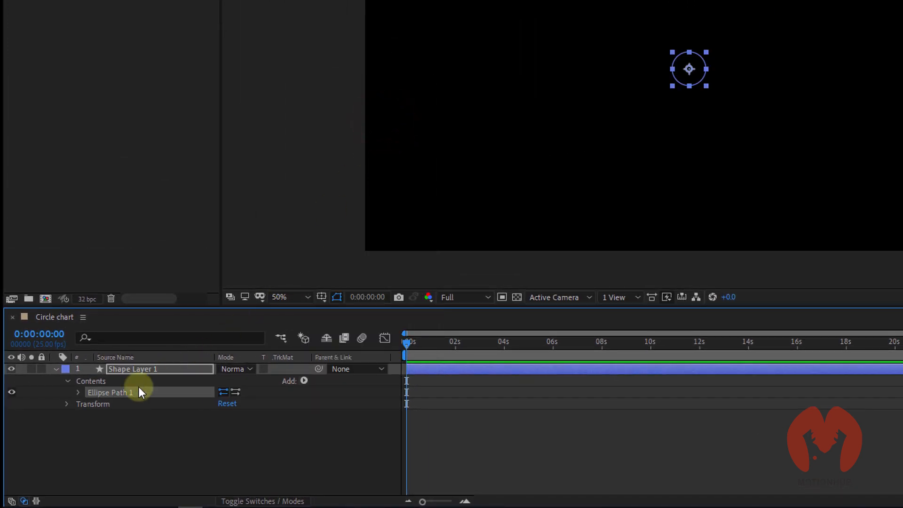
click(78, 392)
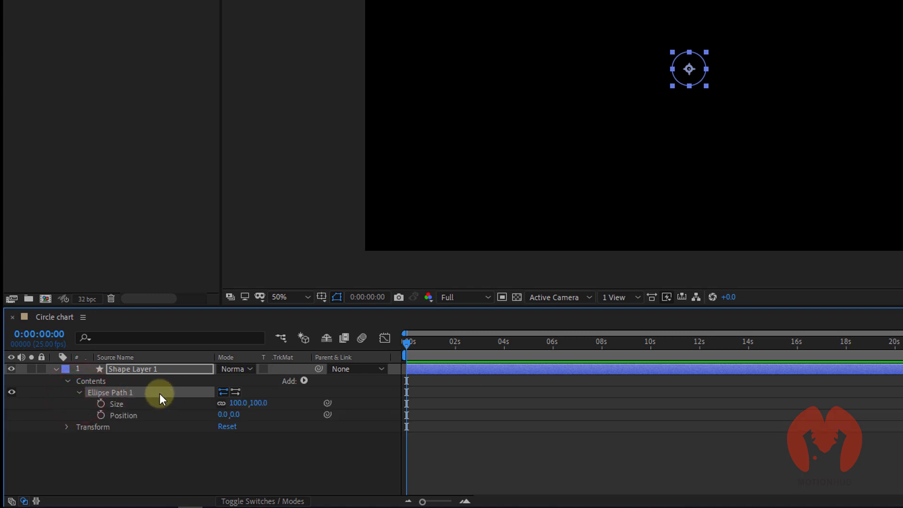
click(303, 381)
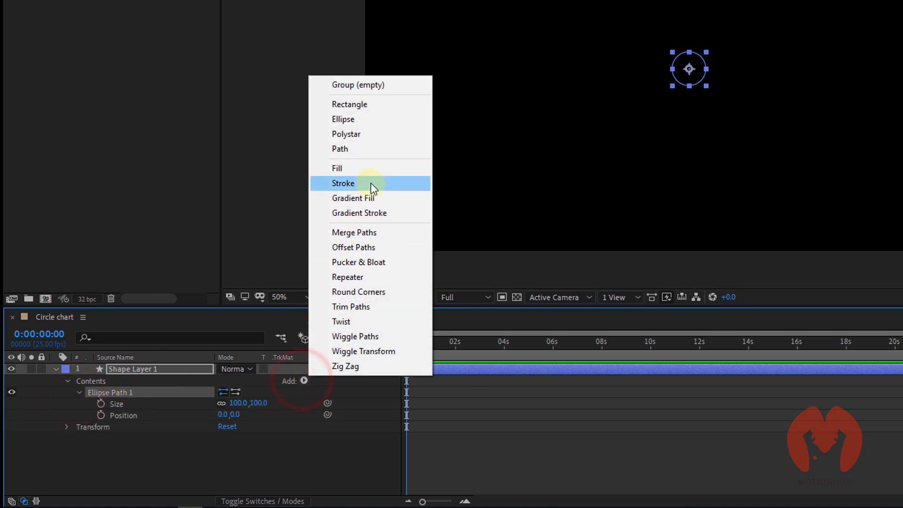
click(372, 182)
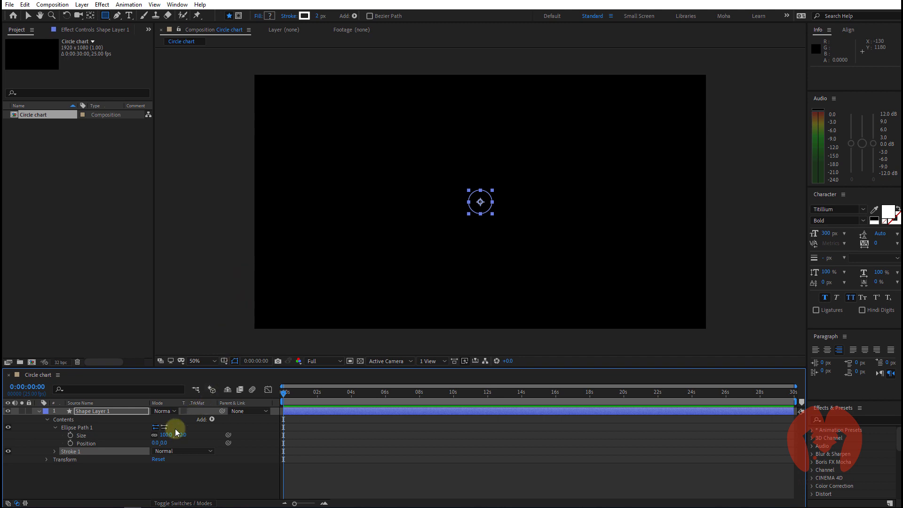
Set the size of the ellipse path to 560 by 560 with its proportions linked.
drag(182, 437, 209, 437)
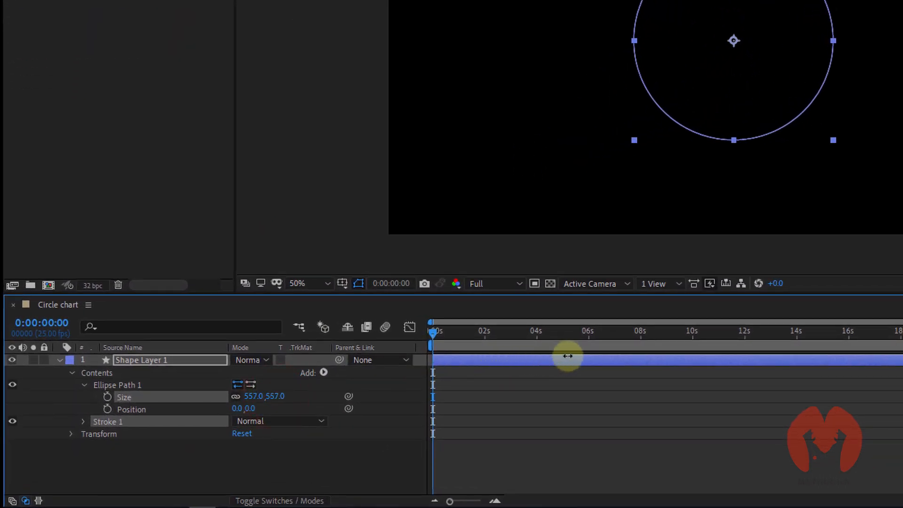
drag(568, 356, 464, 372)
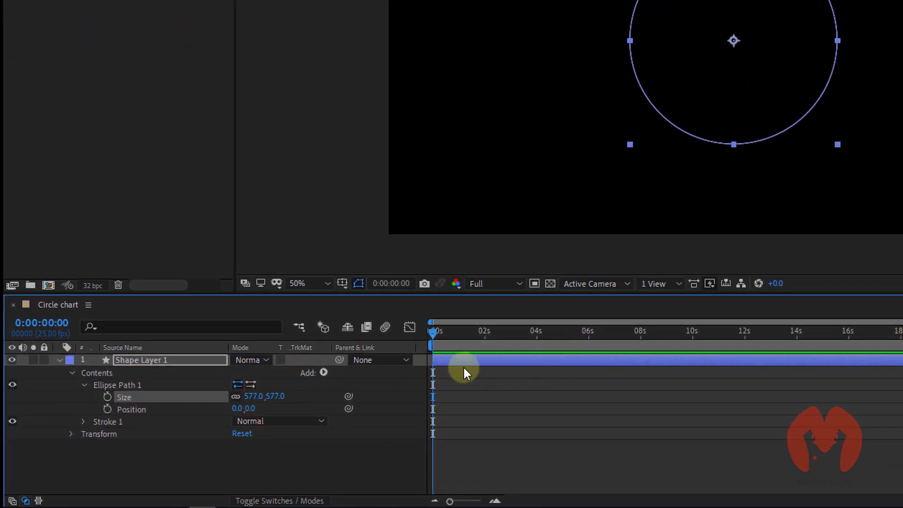
click(271, 398)
text(560)
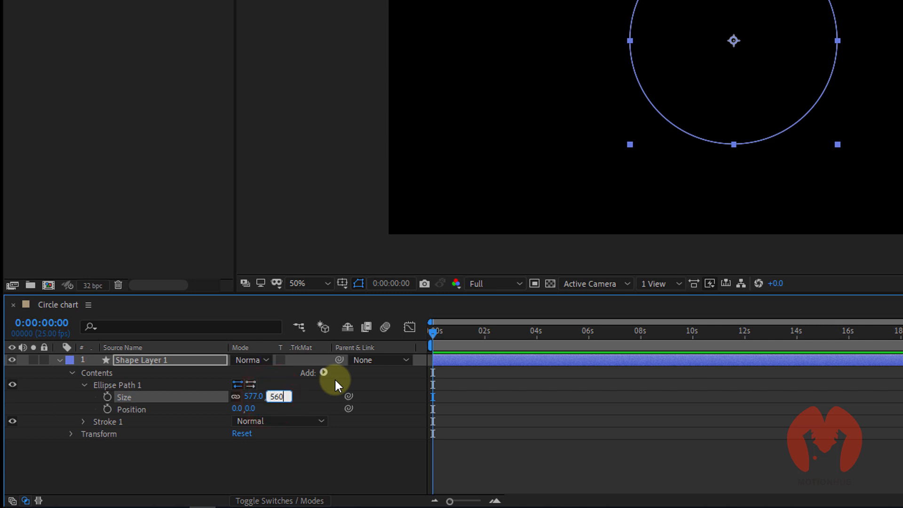
key(Return)
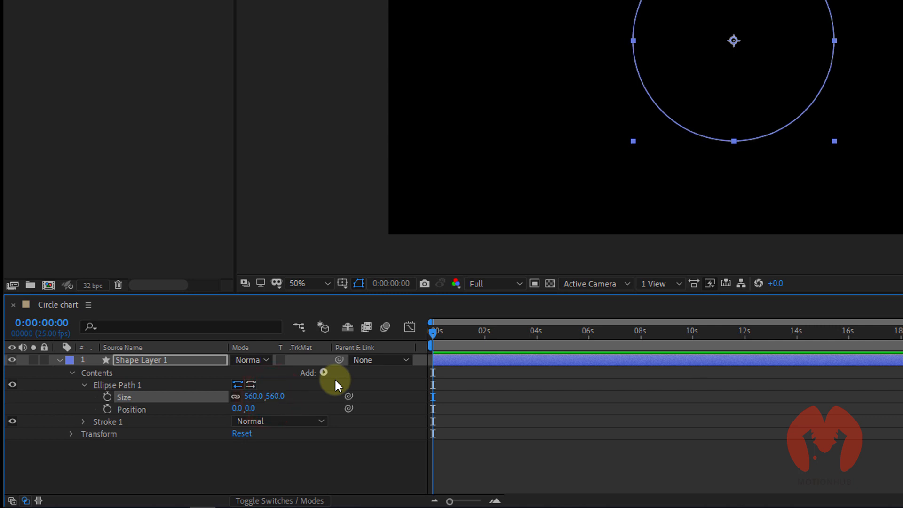
Set the ellipse's stroke width to 125 and collapse the shape layer's properties.
click(83, 421)
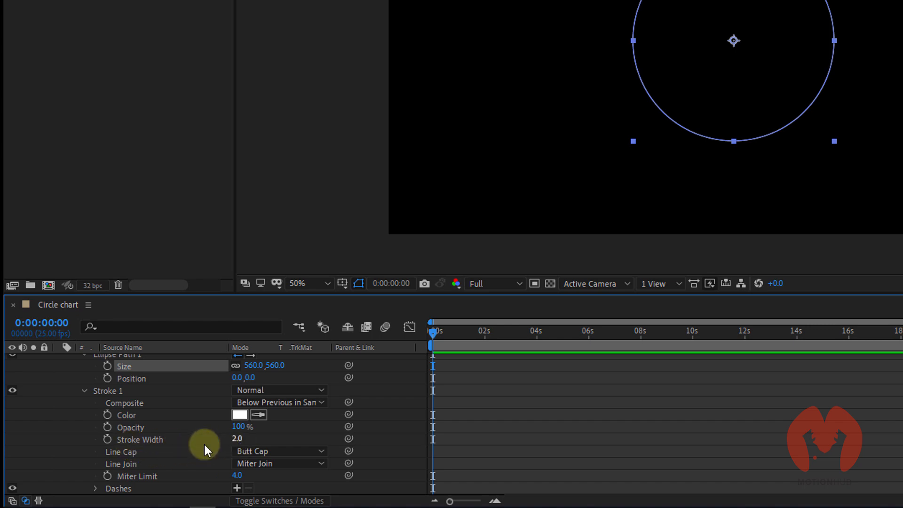
mouse_move(237, 439)
mouse_down()
mouse_move(326, 437)
mouse_move(300, 436)
mouse_move(316, 436)
mouse_up()
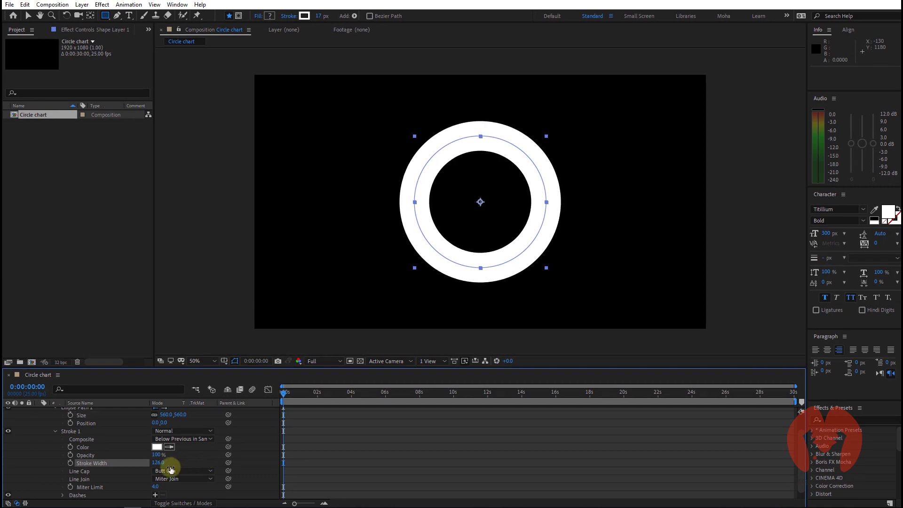
click(158, 462)
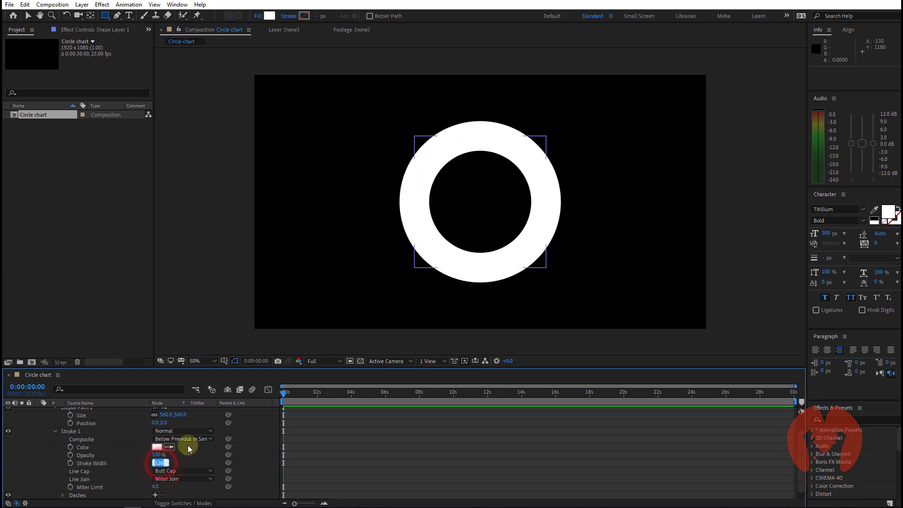
text(125)
key(Return)
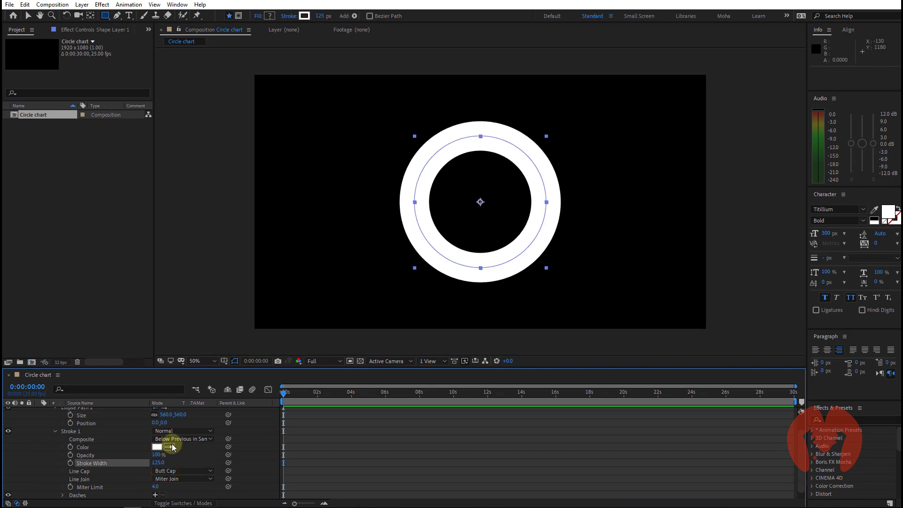
scroll(94, 440, up, 2)
click(38, 412)
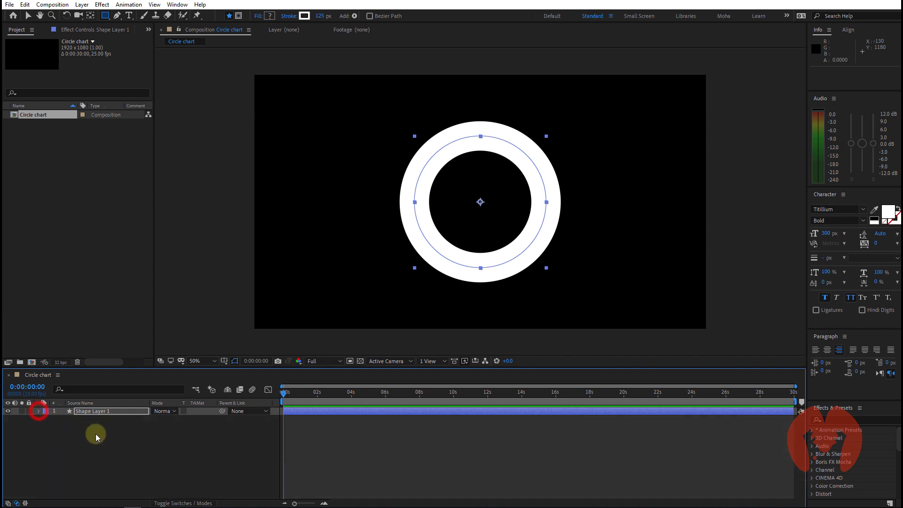
Create a 1920 by 1080 px solid layer coloured deep royal blue for the background.
click(101, 452)
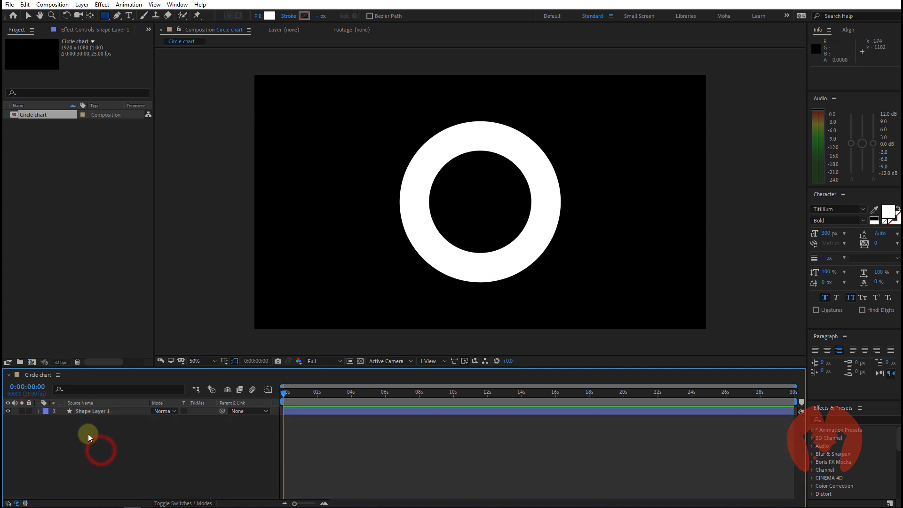
right_click(89, 434)
click(143, 332)
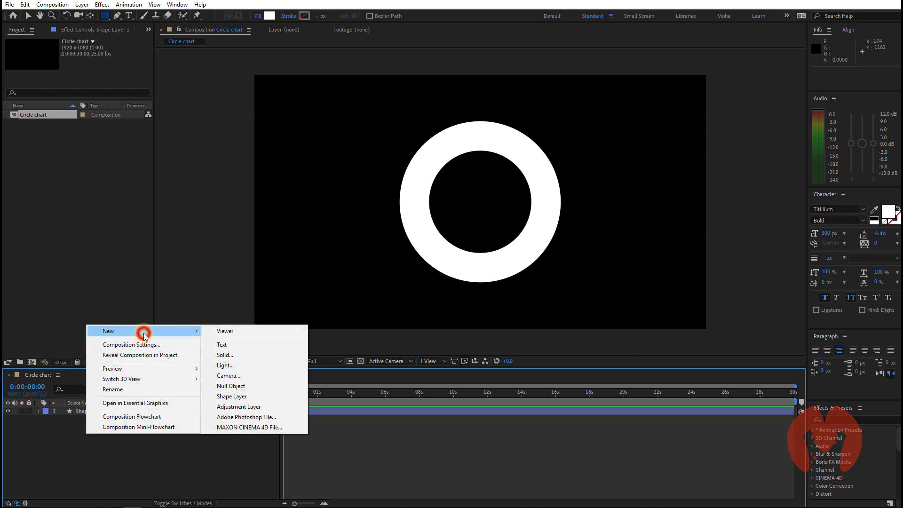
click(251, 355)
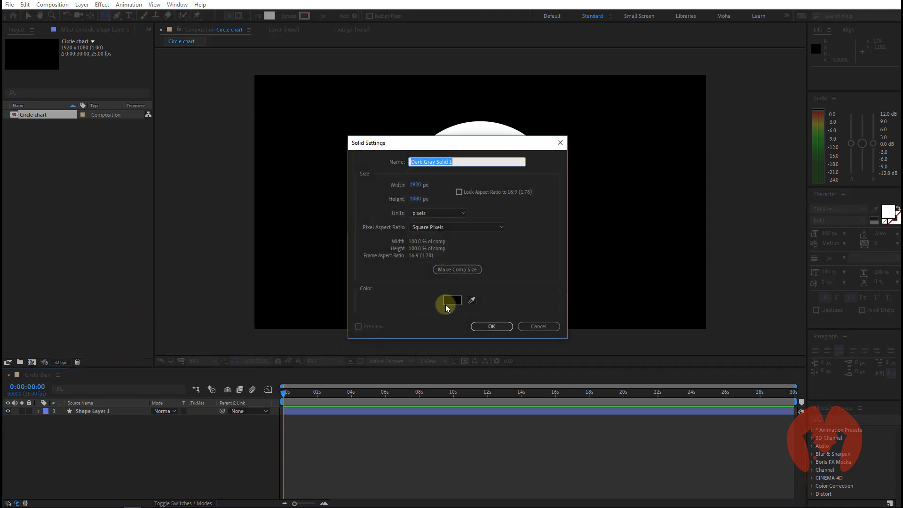
click(452, 301)
drag(430, 405, 431, 394)
drag(405, 397, 429, 437)
drag(436, 397, 440, 398)
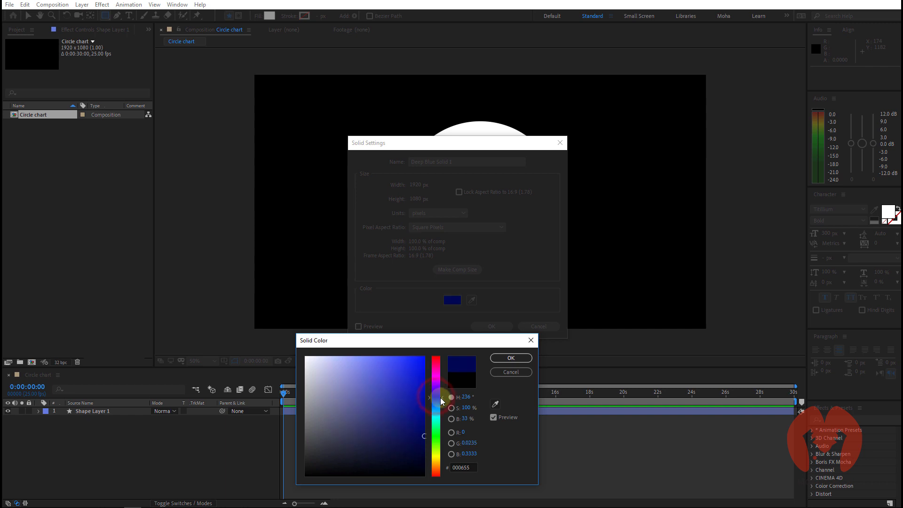
click(522, 358)
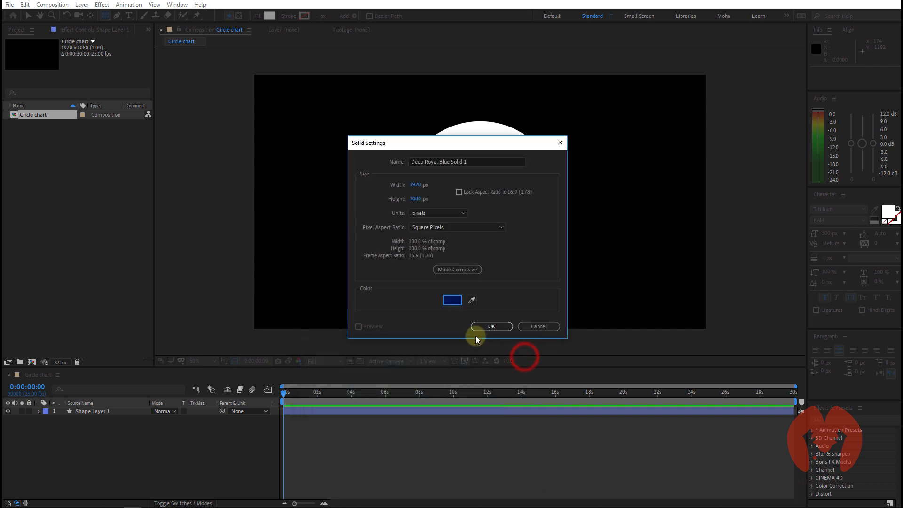
click(493, 326)
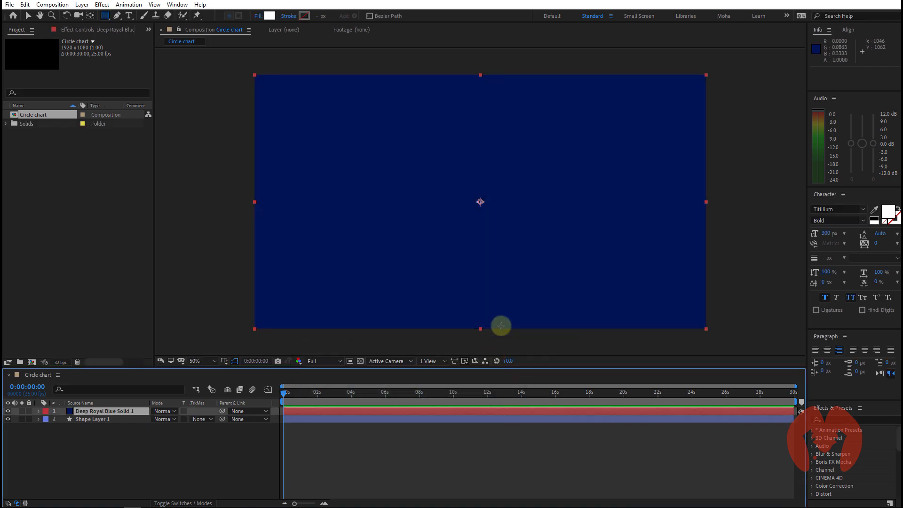
Place the blue solid beneath Shape Layer 1 and activate the Selection tool with the ring layer selected.
click(99, 412)
drag(101, 413, 111, 426)
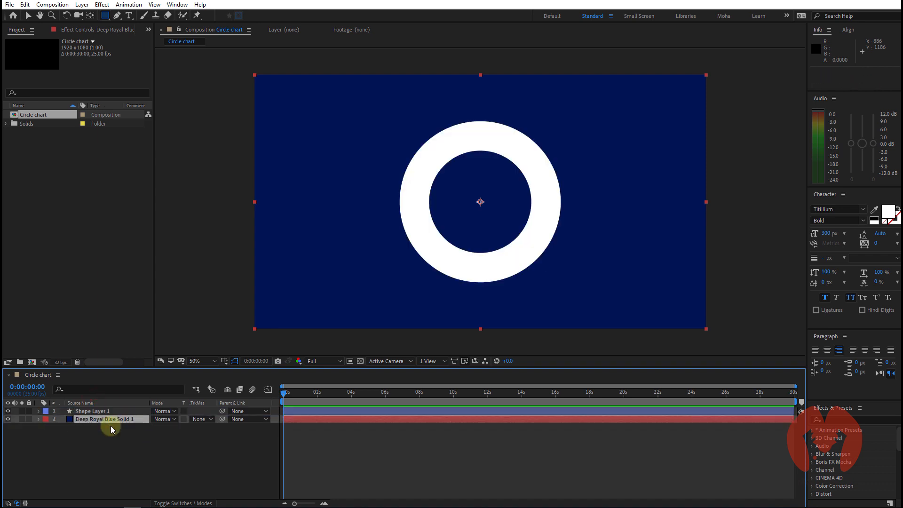
click(100, 412)
click(103, 420)
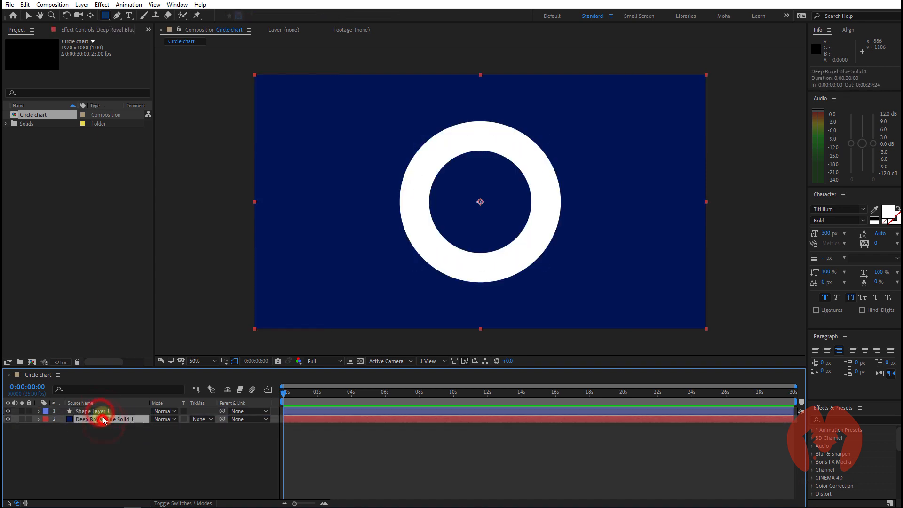
click(103, 411)
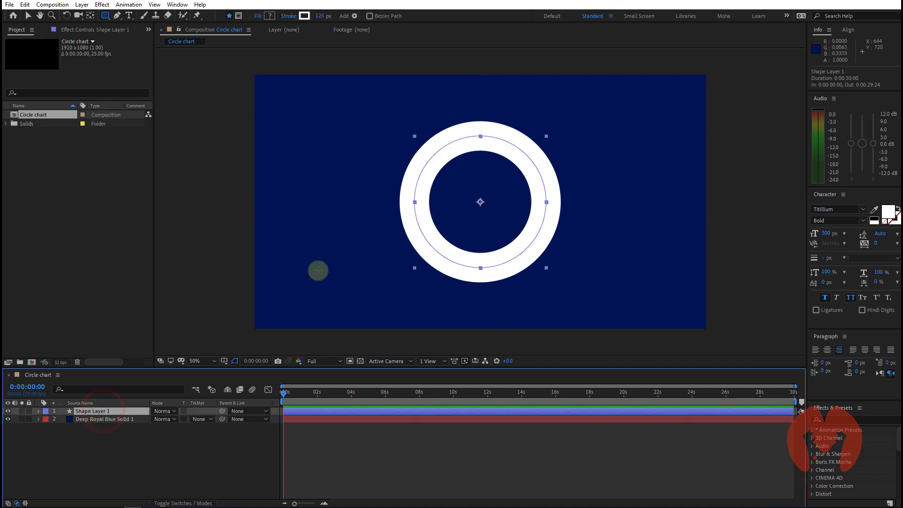
click(27, 15)
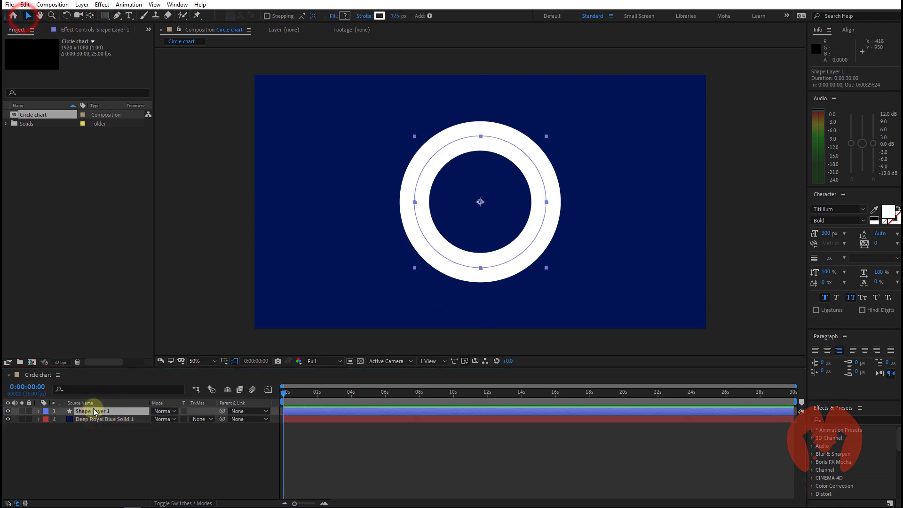
click(25, 4)
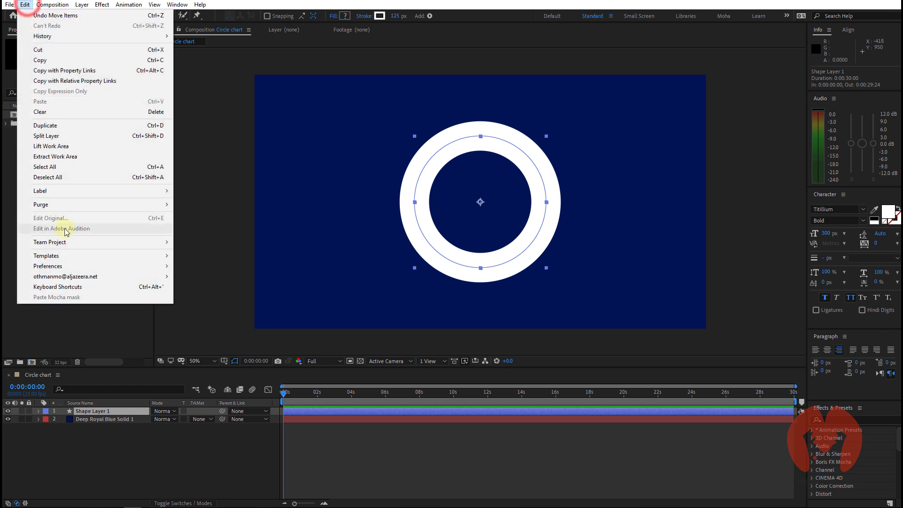
click(81, 126)
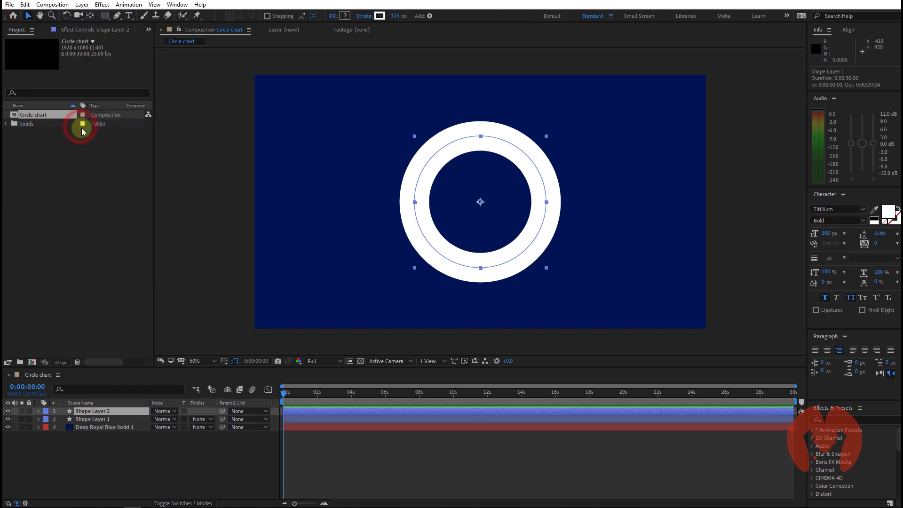
click(102, 448)
click(106, 413)
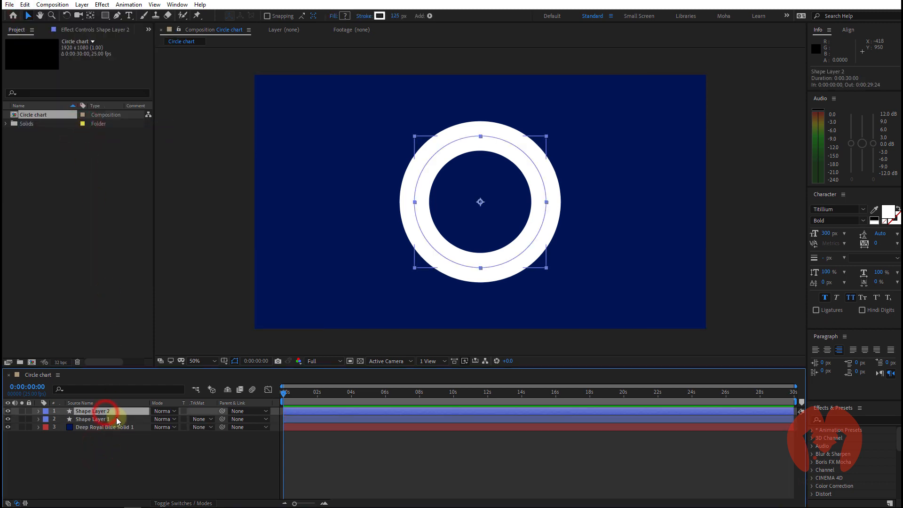
key(Delete)
click(105, 413)
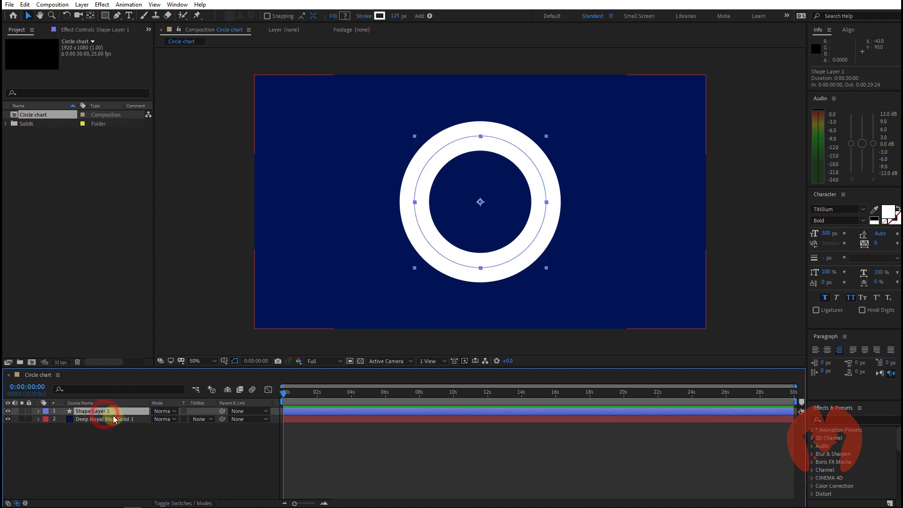
Duplicate the ring layer and recolour the copy's stroke to yellow FFC000.
key(ctrl+d)
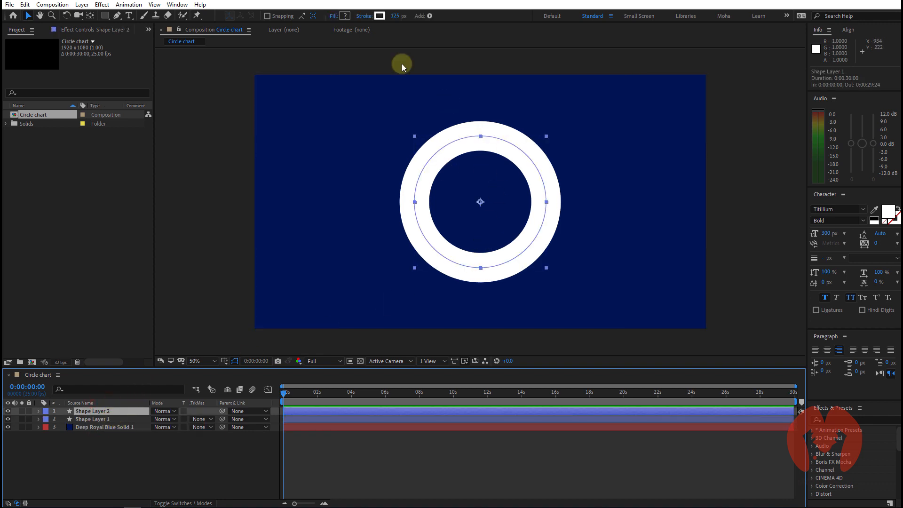
click(380, 15)
drag(436, 446, 436, 461)
click(421, 372)
click(427, 358)
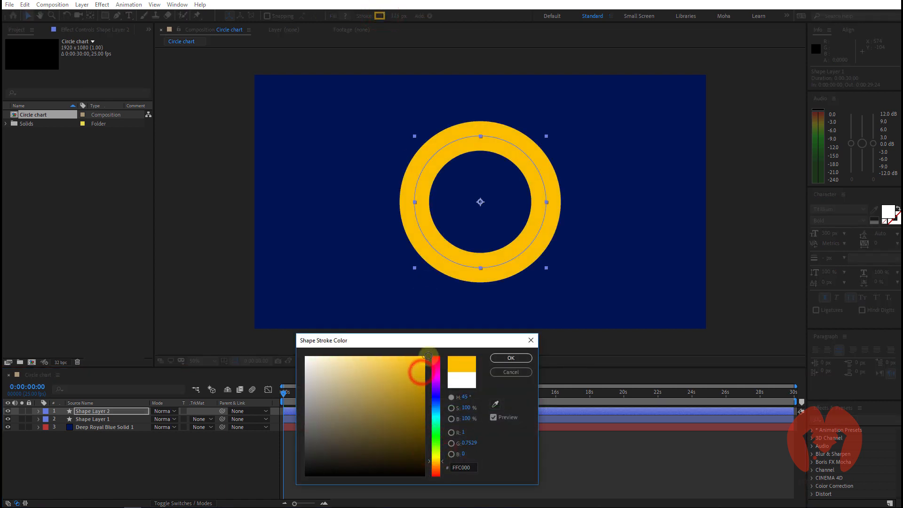
click(511, 358)
Add Trim Paths to Shape Layer 2, set its End to 77% and collapse the layer's properties.
click(38, 411)
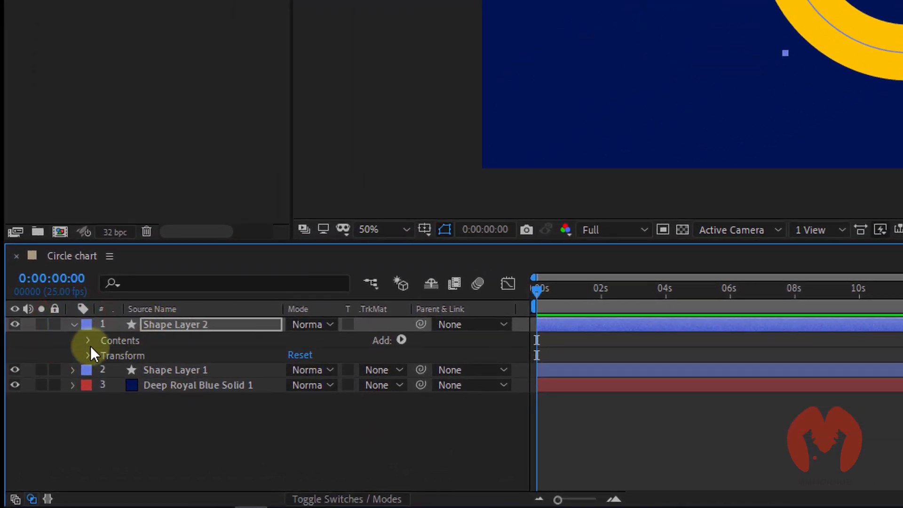
click(87, 340)
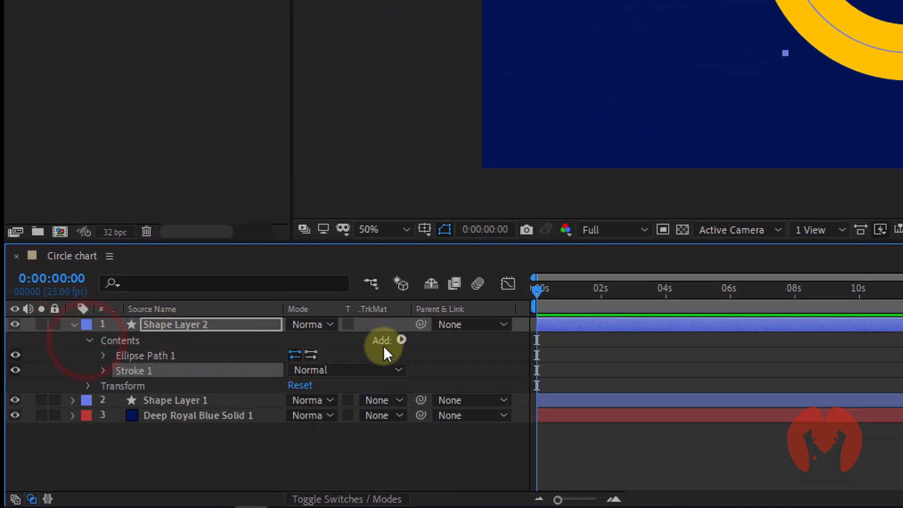
click(401, 339)
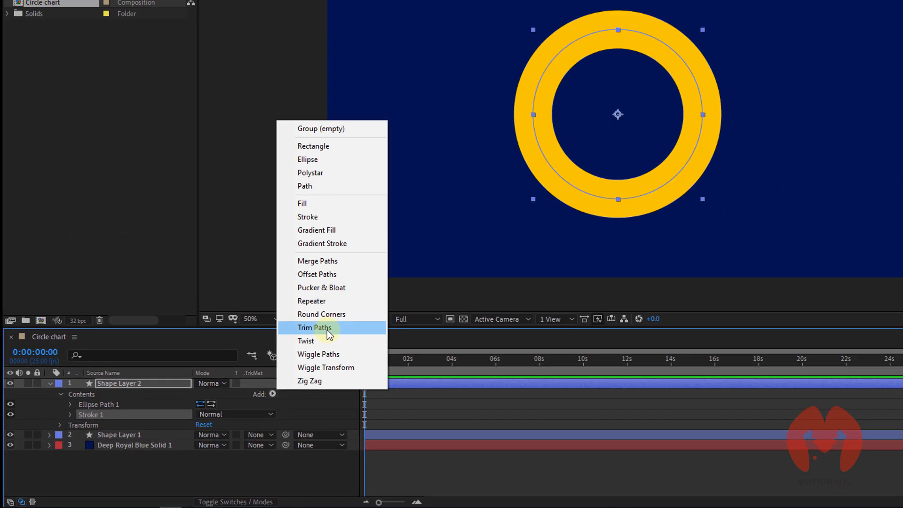
click(477, 248)
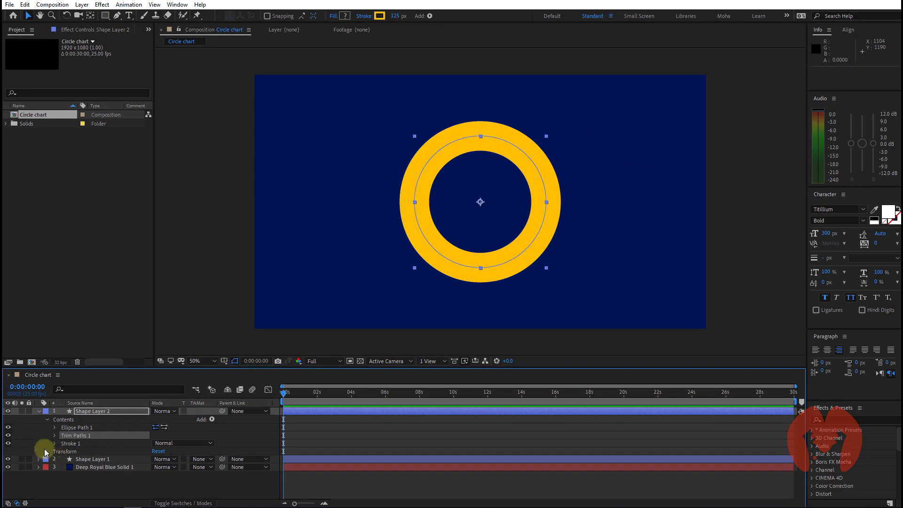
click(54, 435)
drag(158, 451, 132, 452)
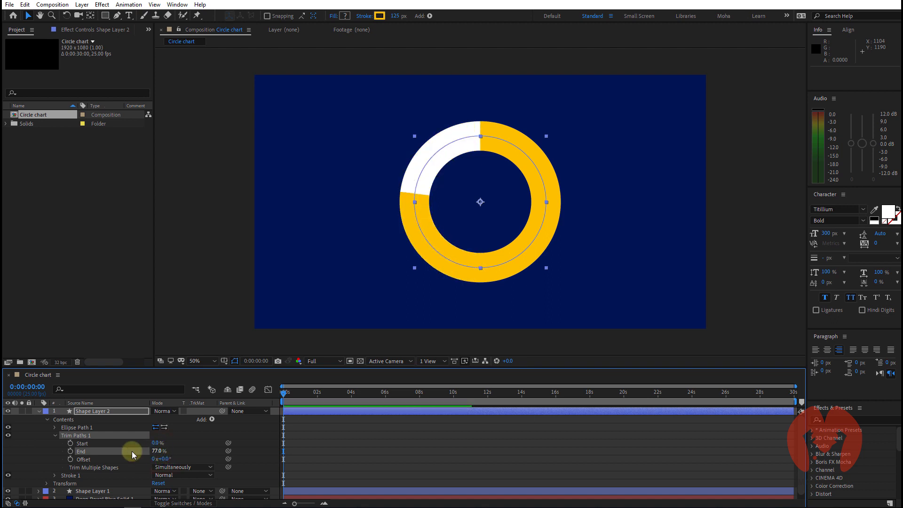
click(38, 412)
click(56, 450)
right_click(85, 454)
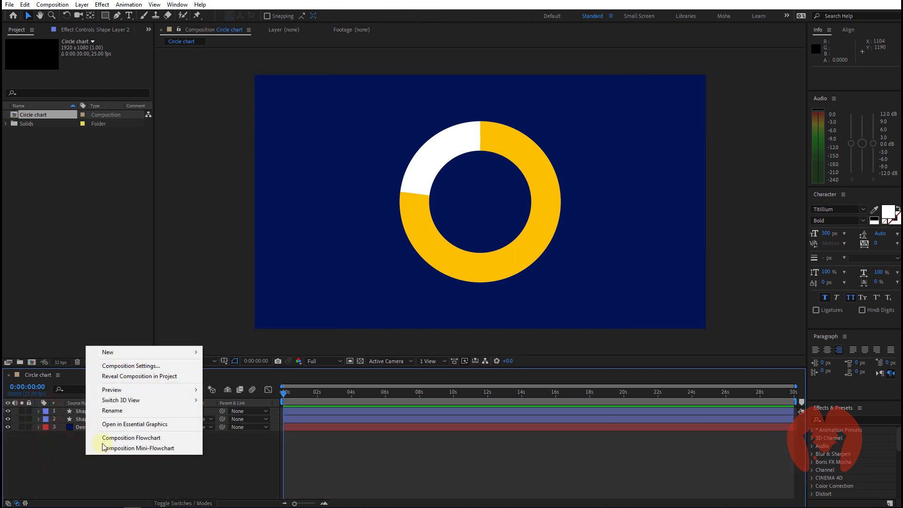
click(167, 352)
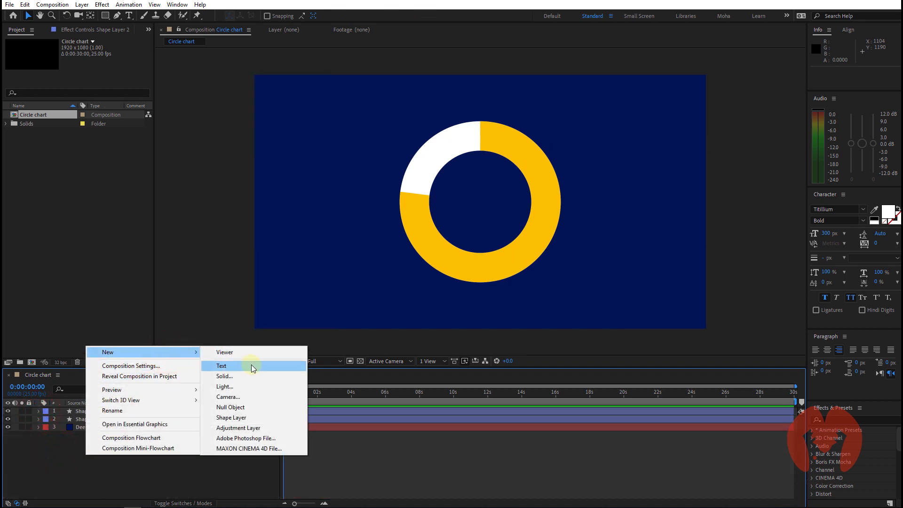
right_click(55, 464)
click(127, 365)
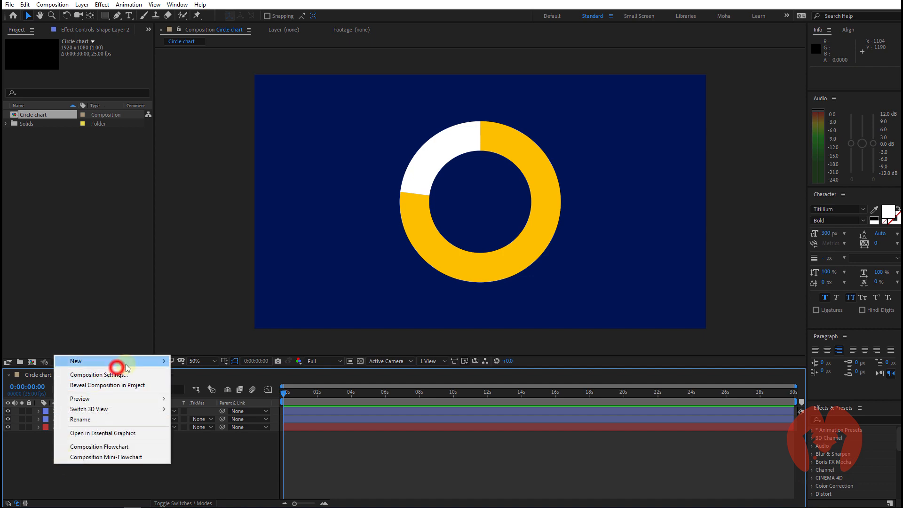
click(221, 381)
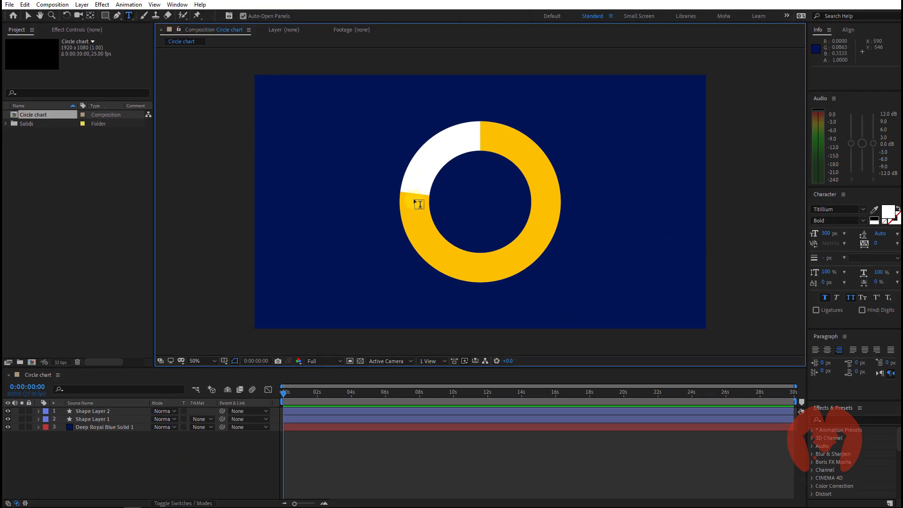
click(474, 209)
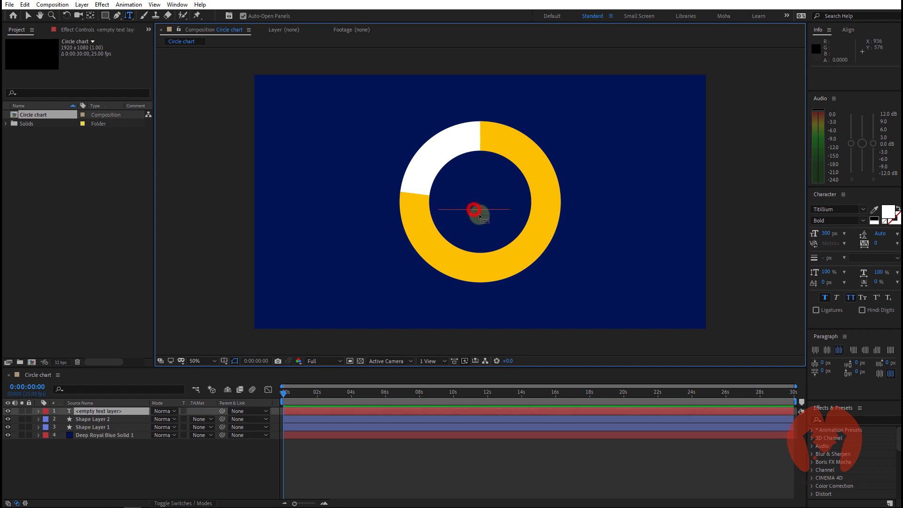
key(ctrl+z)
click(480, 206)
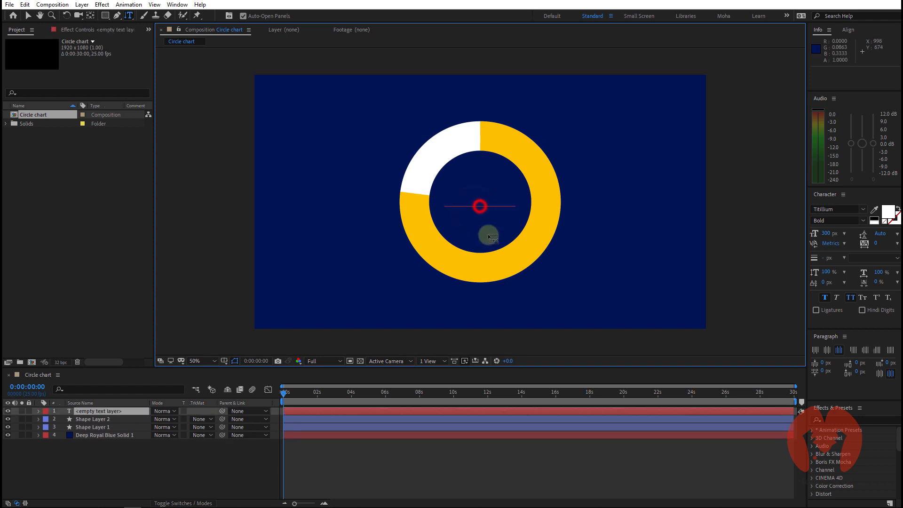
key(ctrl+z)
Create a horizontal text layer reading "M" near the ring's centre and return to the Selection tool.
drag(127, 17, 168, 17)
click(505, 226)
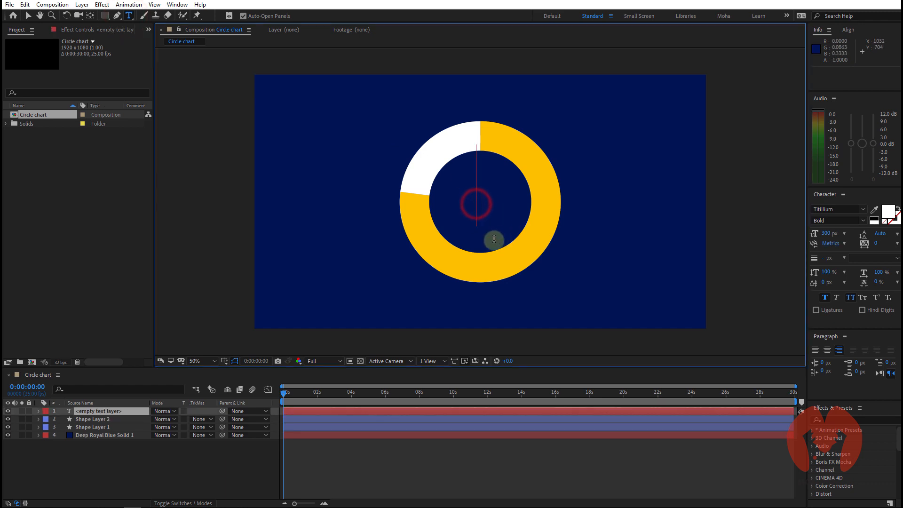
text(M)
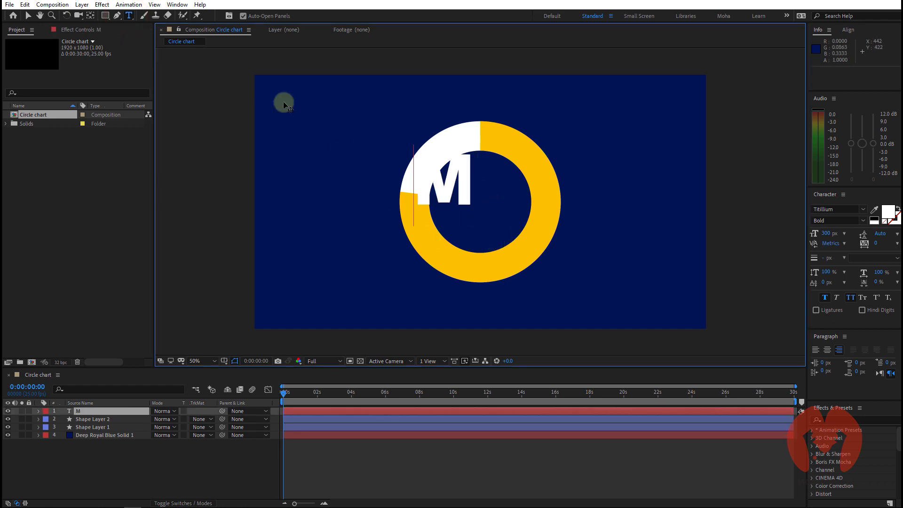
click(28, 14)
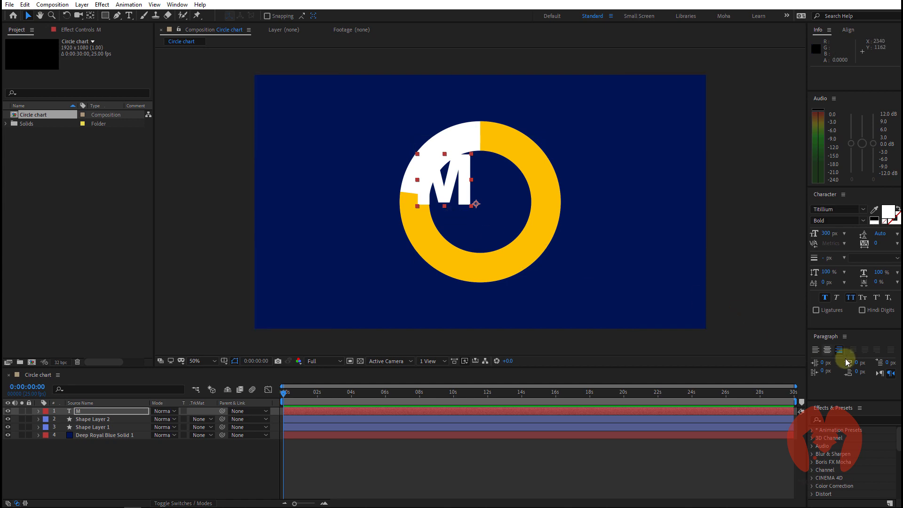
Set the text M to left-to-right direction, centred alignment and a font size of 150 px.
click(880, 373)
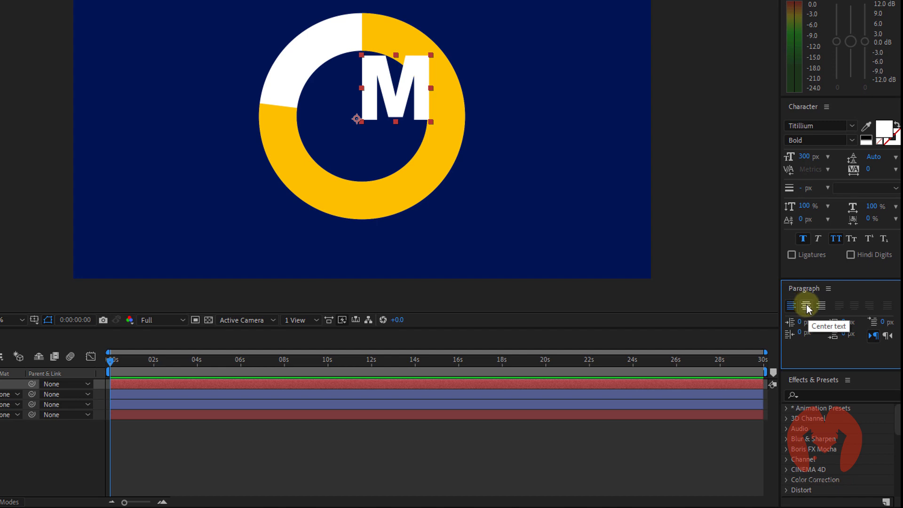
click(806, 305)
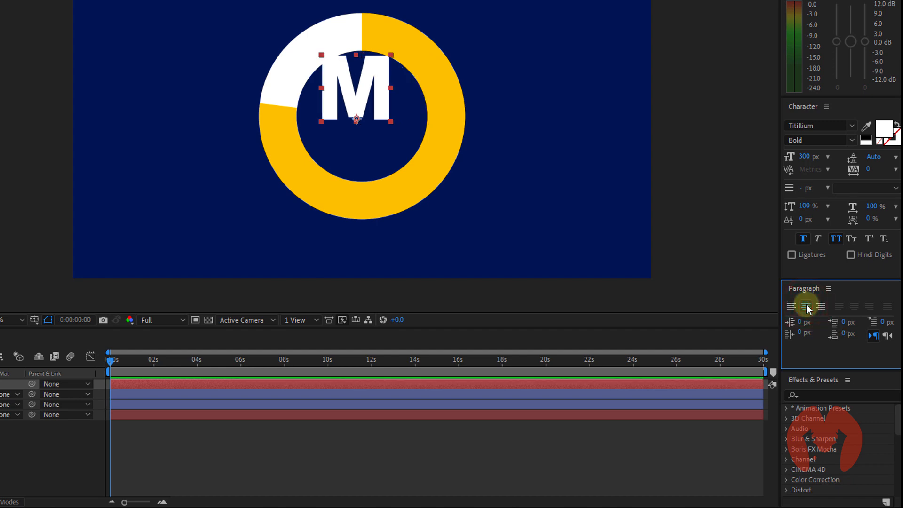
drag(802, 163, 725, 162)
drag(763, 238, 756, 238)
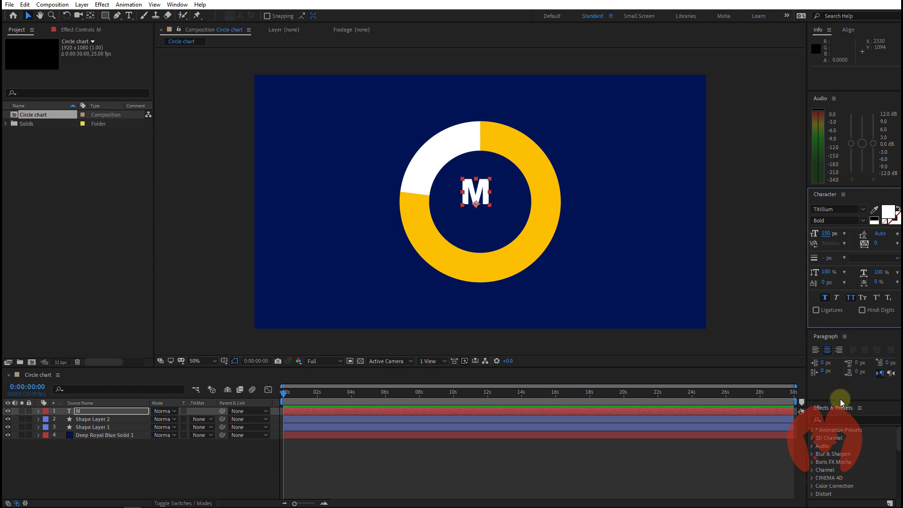
Dock the Align panel separately between the Info and Audio panels.
scroll(896, 449, down, 5)
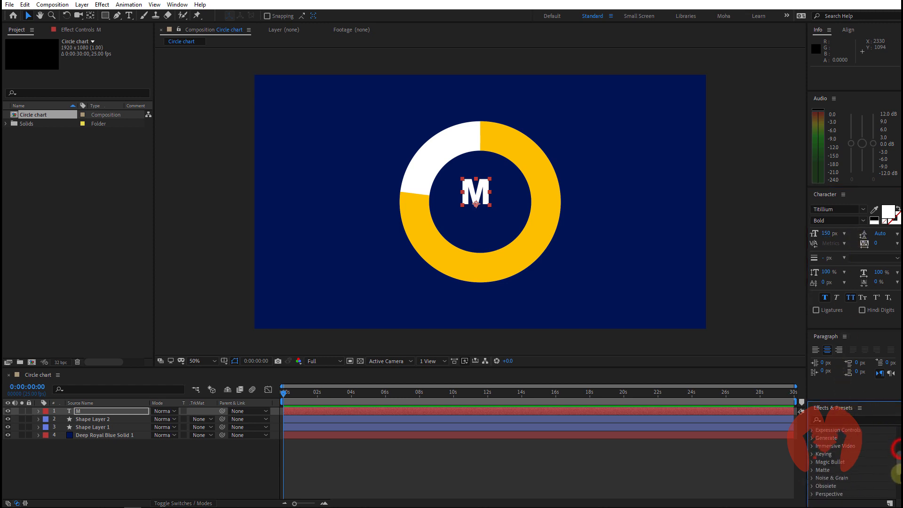
mouse_move(845, 400)
mouse_down()
mouse_move(846, 365)
mouse_move(846, 402)
mouse_up()
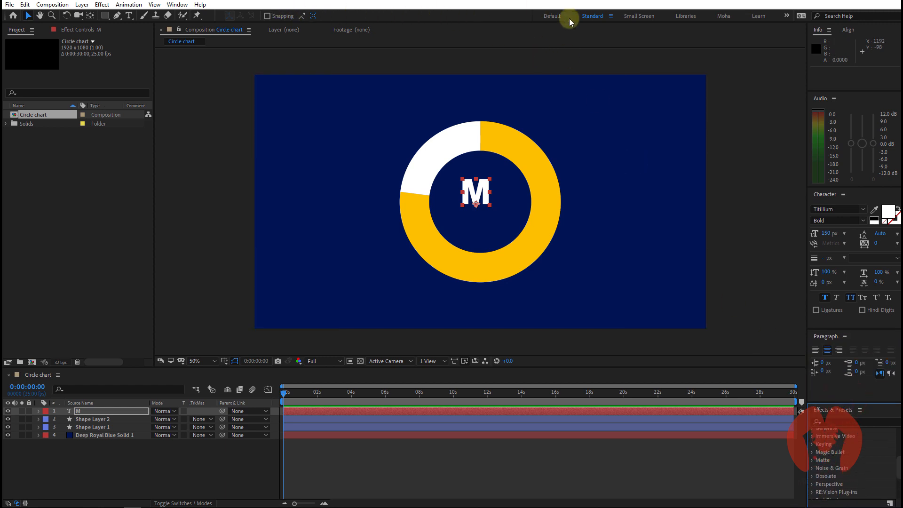
click(848, 30)
click(182, 6)
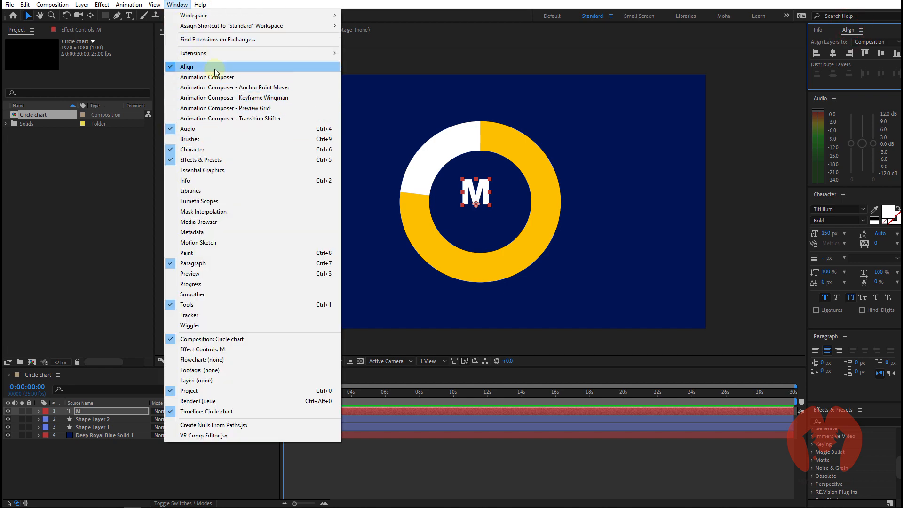
drag(849, 30, 859, 144)
Centre the M text layer horizontally and vertically in the composition and deselect it.
click(834, 124)
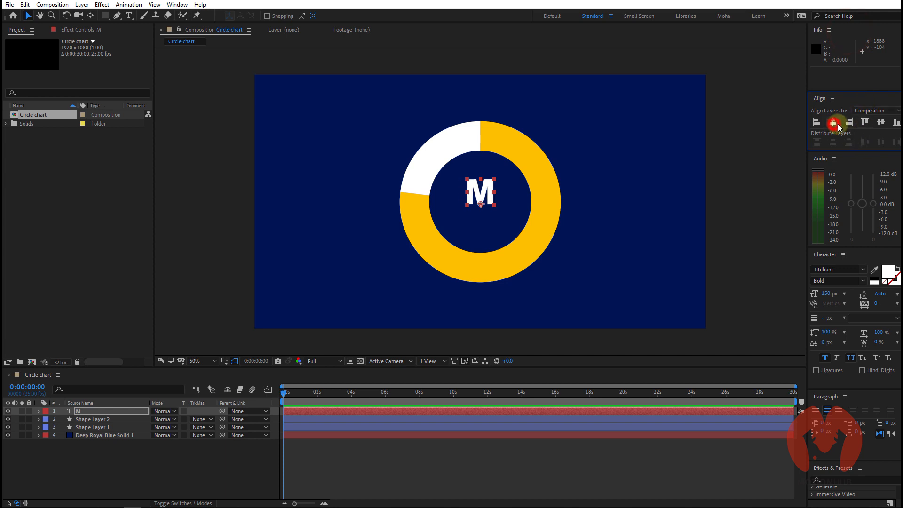
click(881, 122)
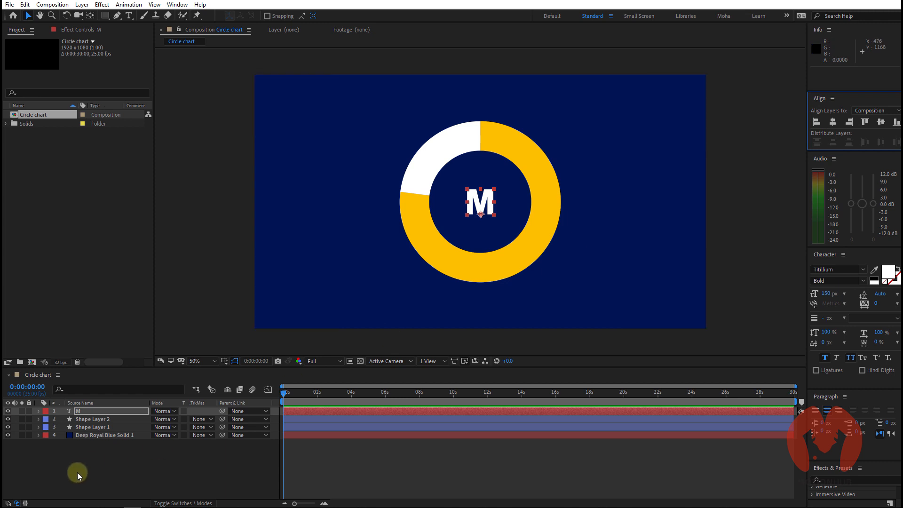
click(89, 464)
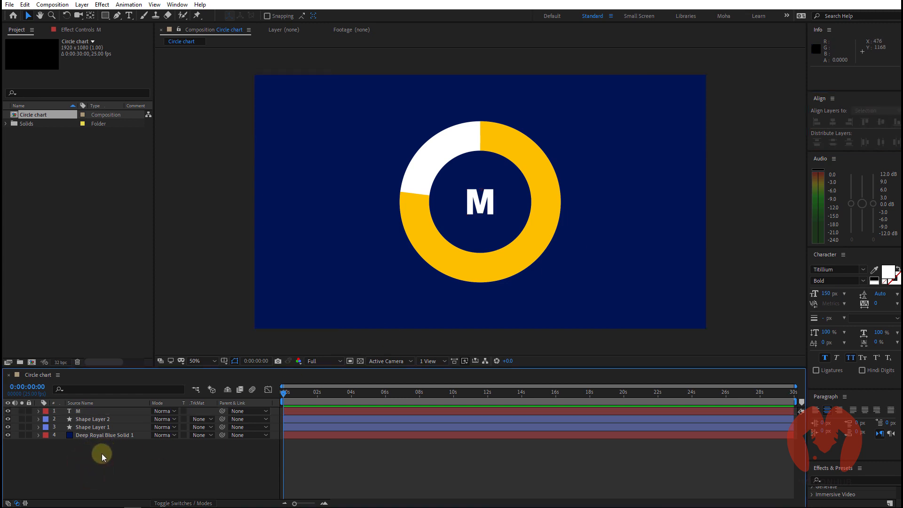
Create a new adjustment layer on top of the other layers and expand its properties.
right_click(100, 453)
click(160, 351)
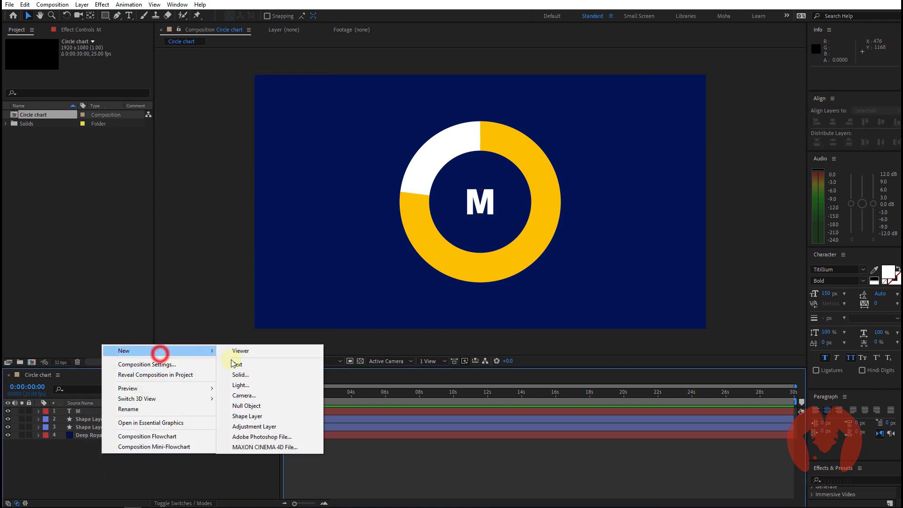
click(278, 427)
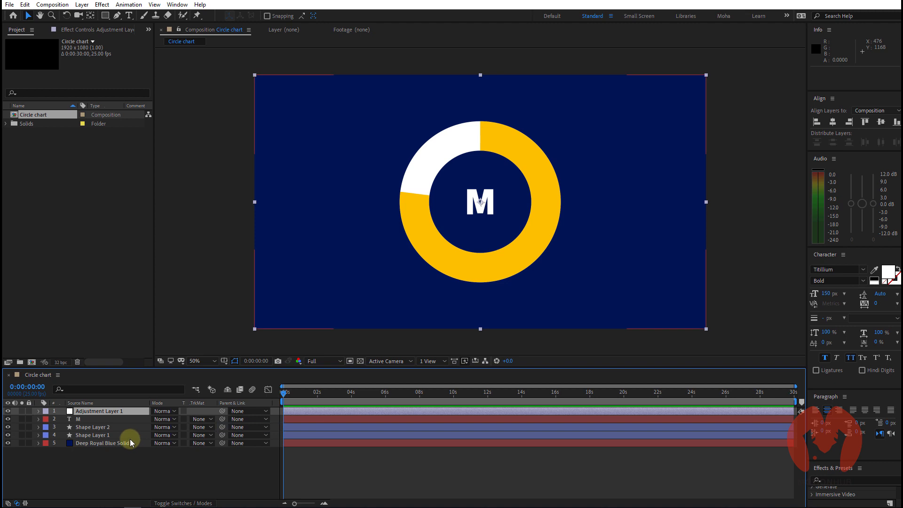
click(38, 411)
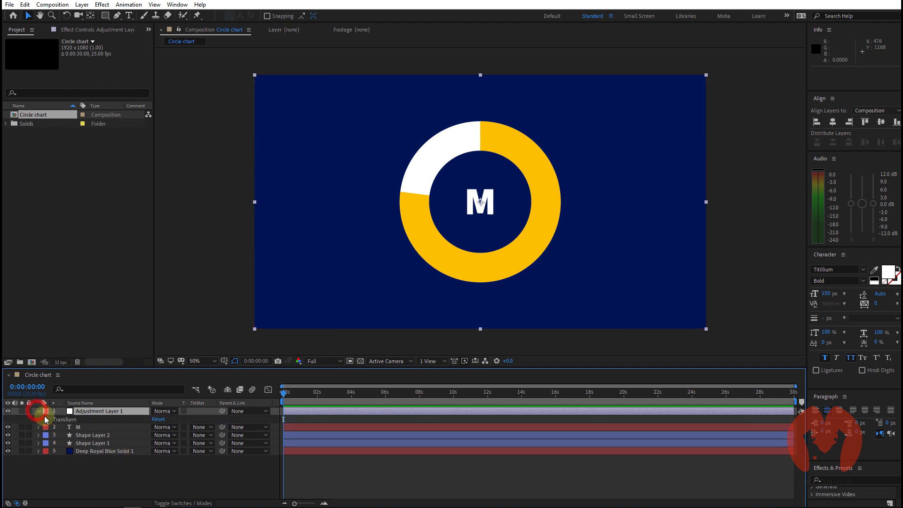
Apply a Slider Control expression effect to Adjustment Layer 1 and collapse the layer.
click(66, 30)
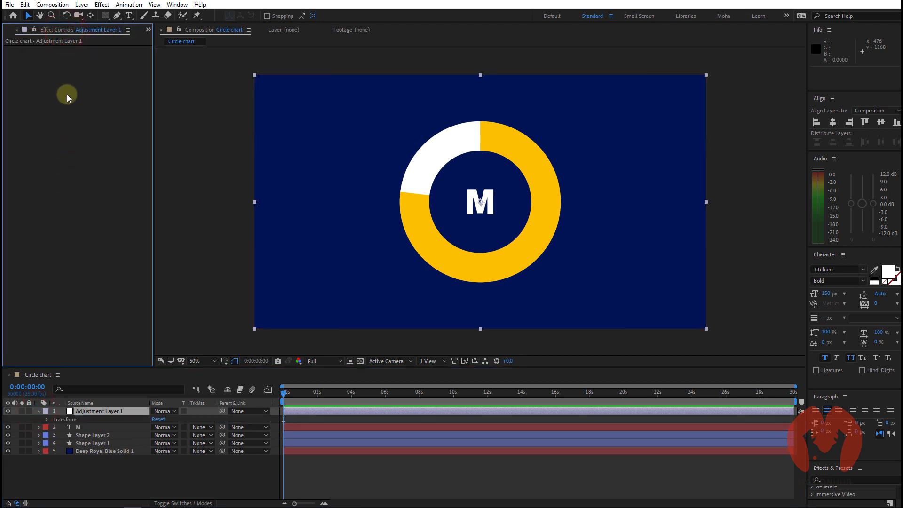
right_click(68, 97)
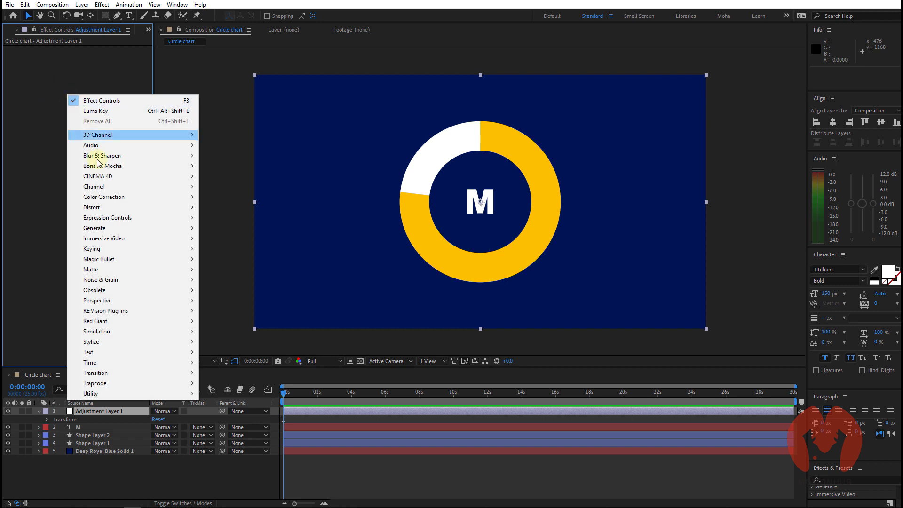
mouse_move(117, 222)
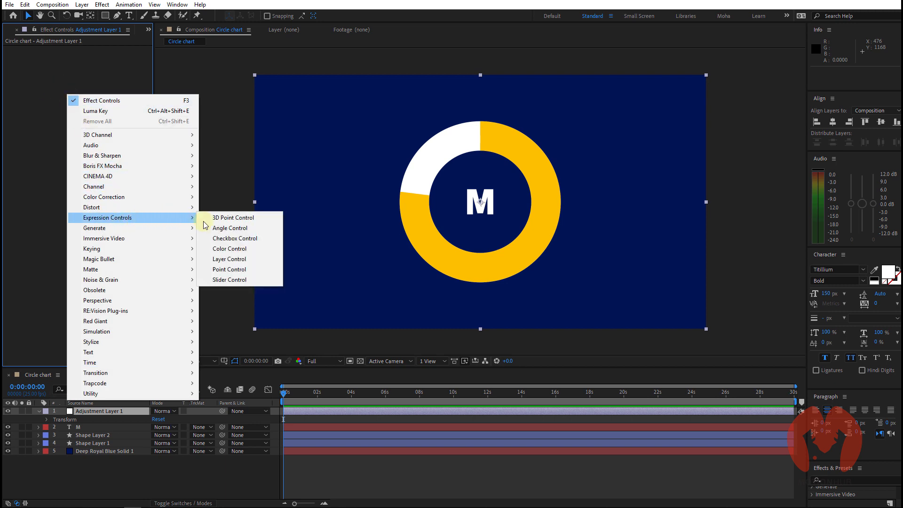
click(258, 281)
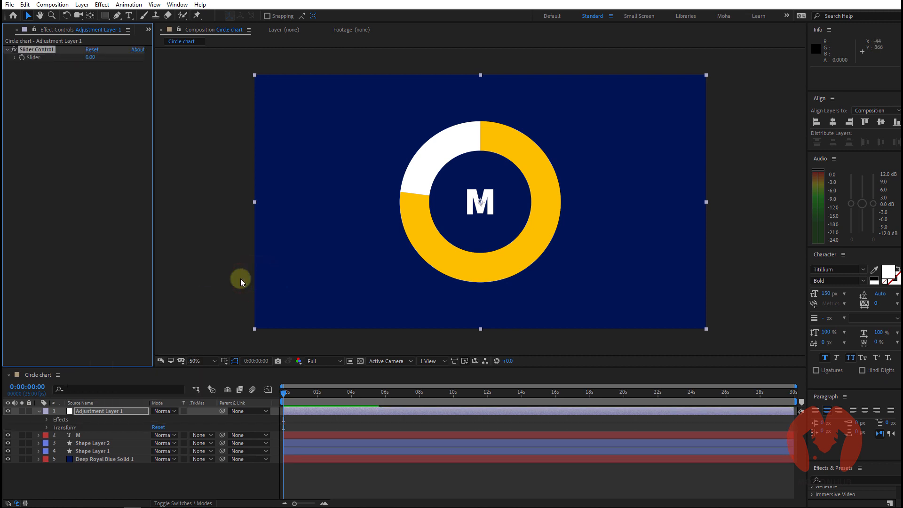
click(39, 411)
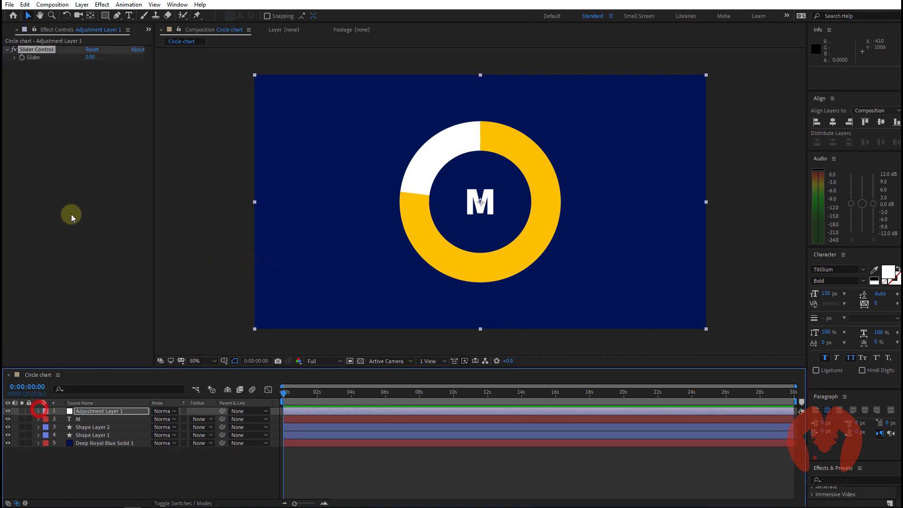
Lock the Effect Controls view on the adjustment layer's slider and select Shape Layer 2.
click(35, 30)
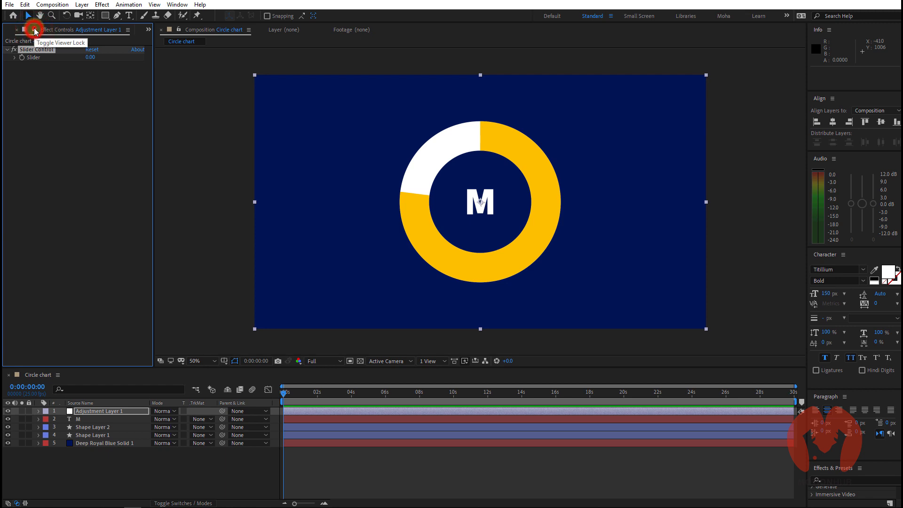
click(34, 31)
click(96, 428)
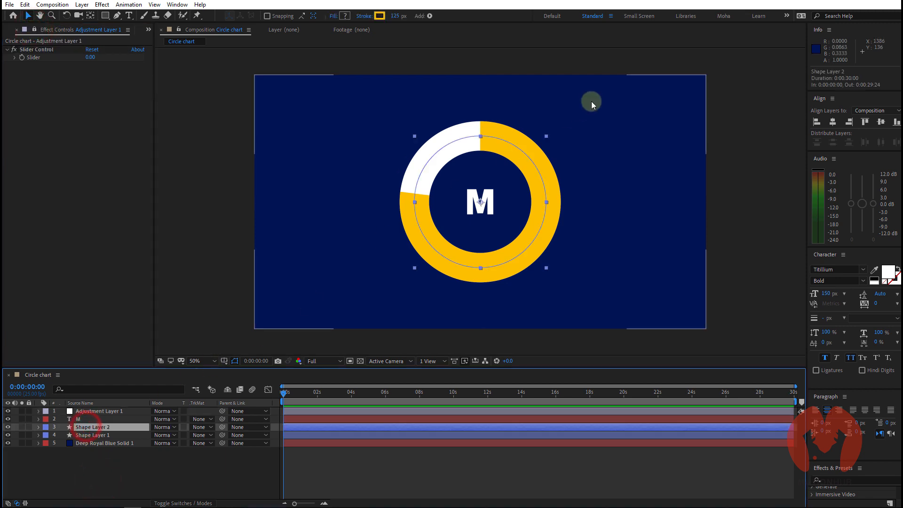
Add an expression to Shape Layer 2's Trim Paths End property that links it to the adjustment layer's Slider.
click(39, 427)
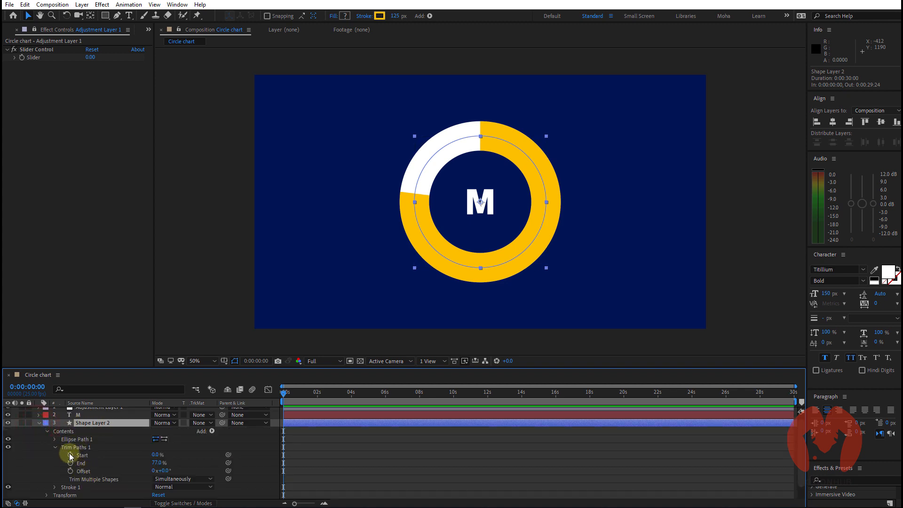
click(89, 464)
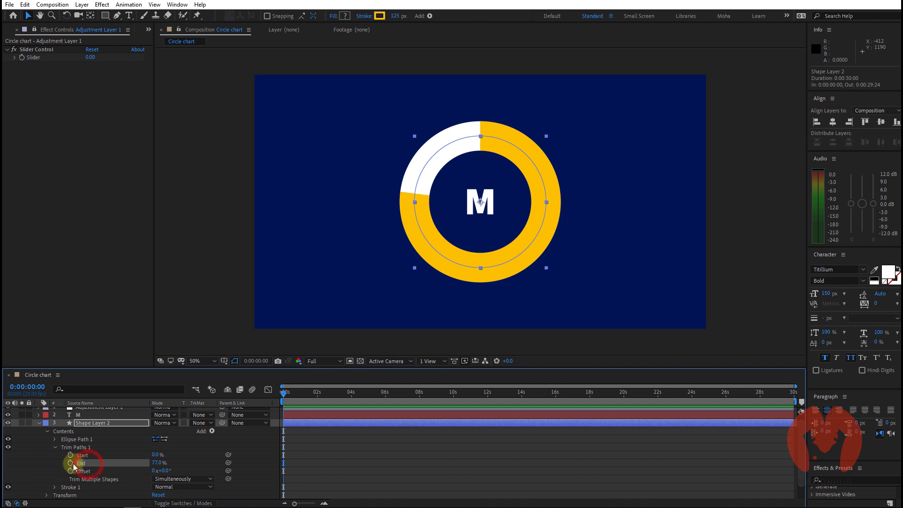
key(alt)
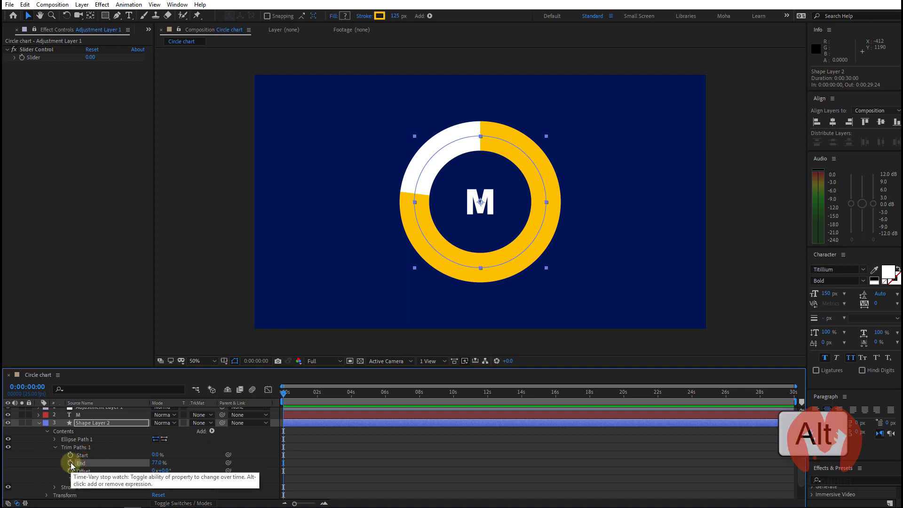
alt+click(70, 464)
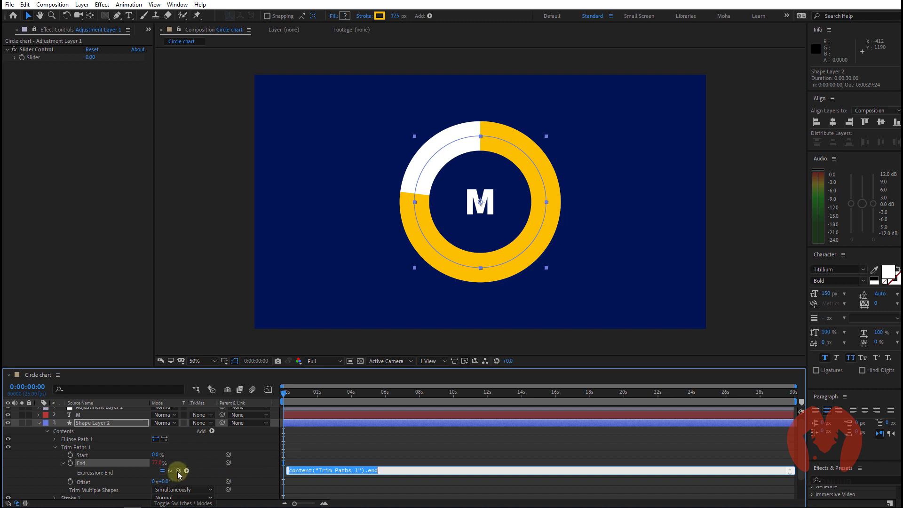
drag(179, 474, 62, 60)
click(34, 447)
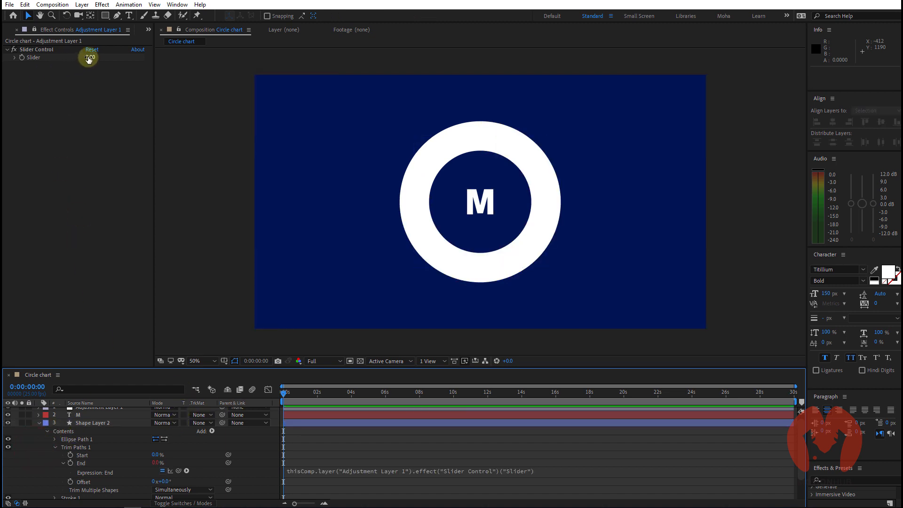
Test the ring by setting the Slider to 62, and collapse Shape Layer 2.
drag(89, 59, 92, 83)
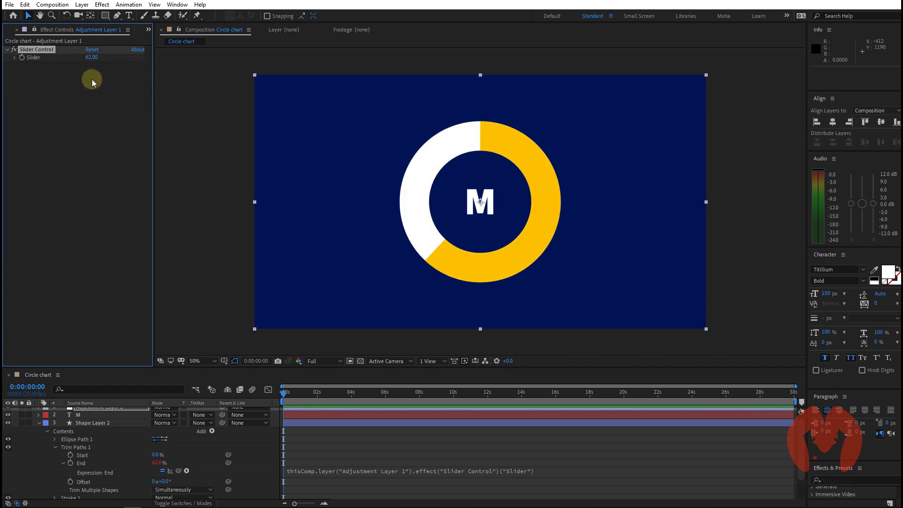
scroll(74, 437, up, 1)
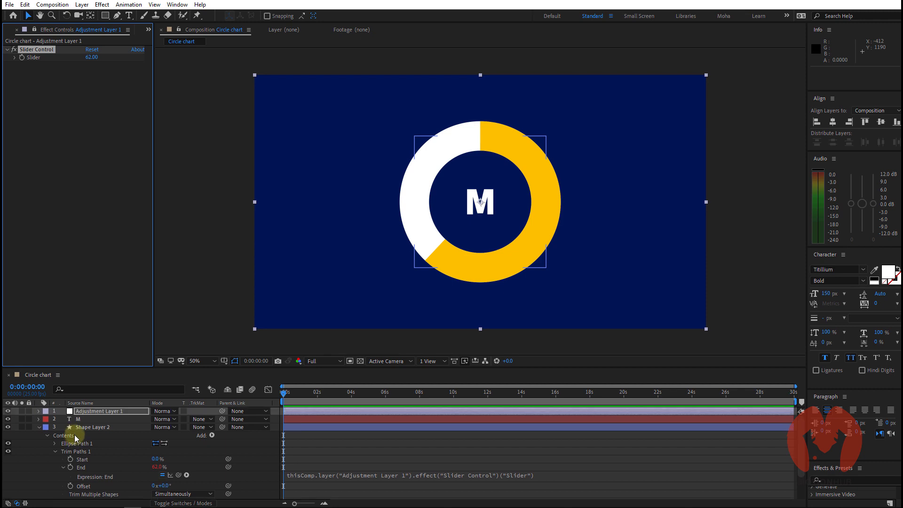
click(39, 429)
Add a Source Text expression to the M layer that wraps a link to the Slider in Math.round().
click(108, 419)
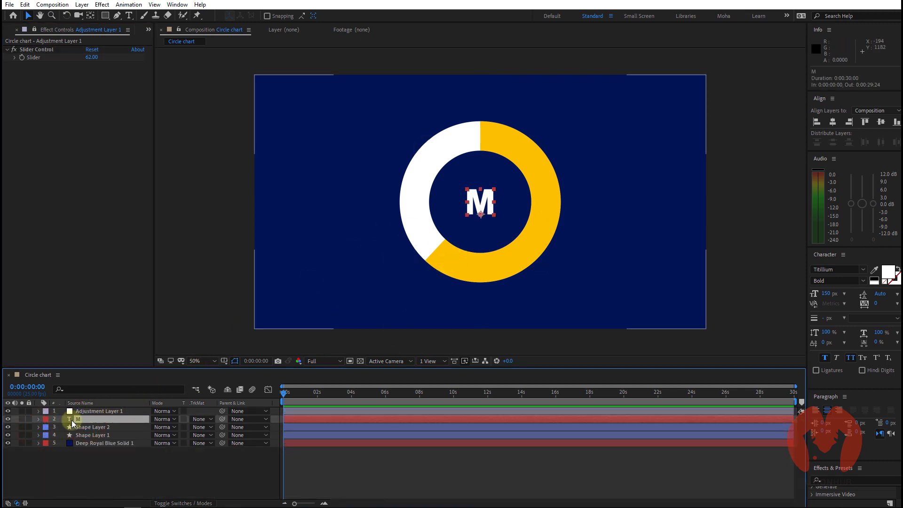
click(38, 419)
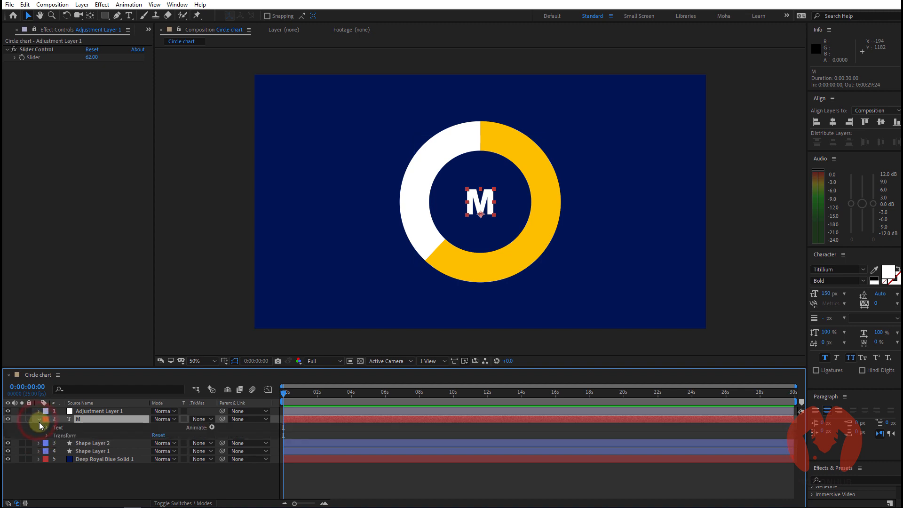
click(46, 428)
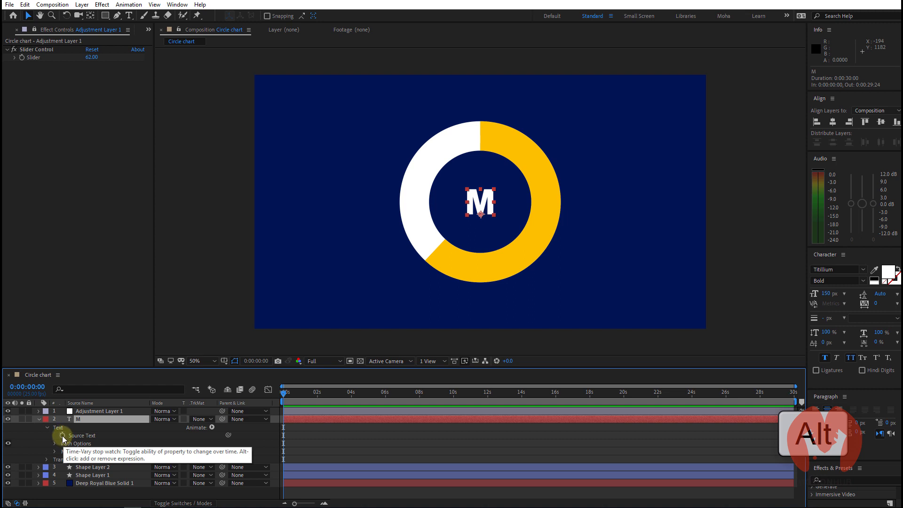
alt+click(63, 436)
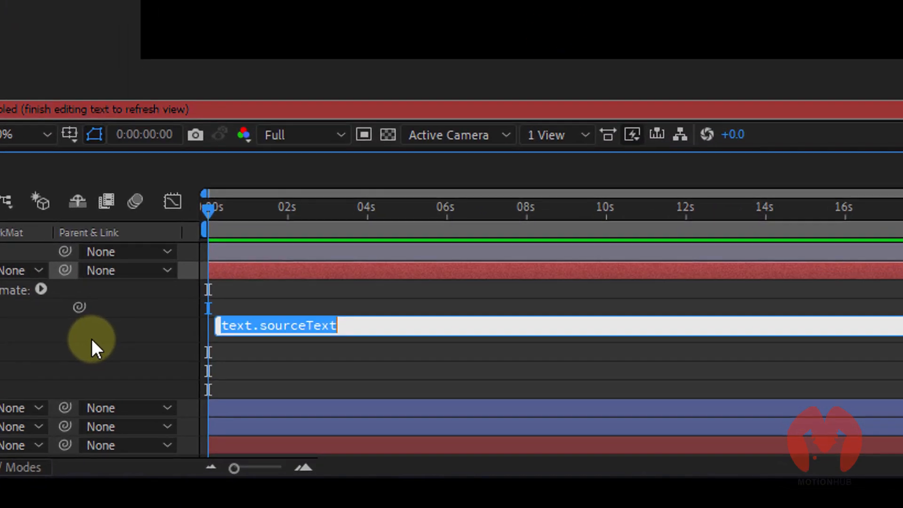
text(Math)
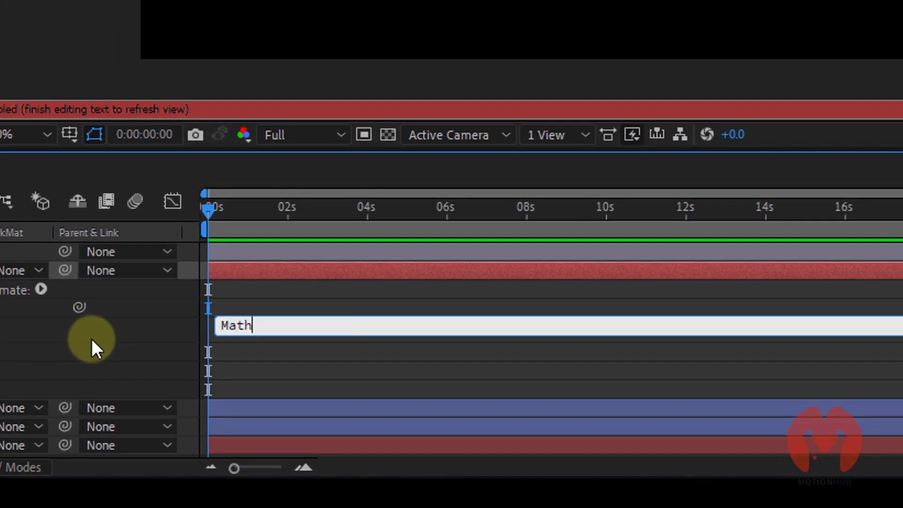
text(.round()
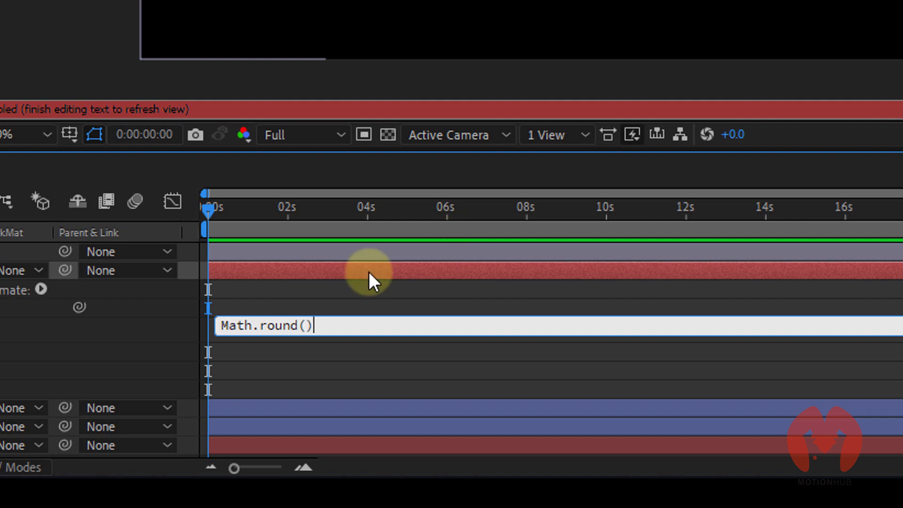
click(307, 325)
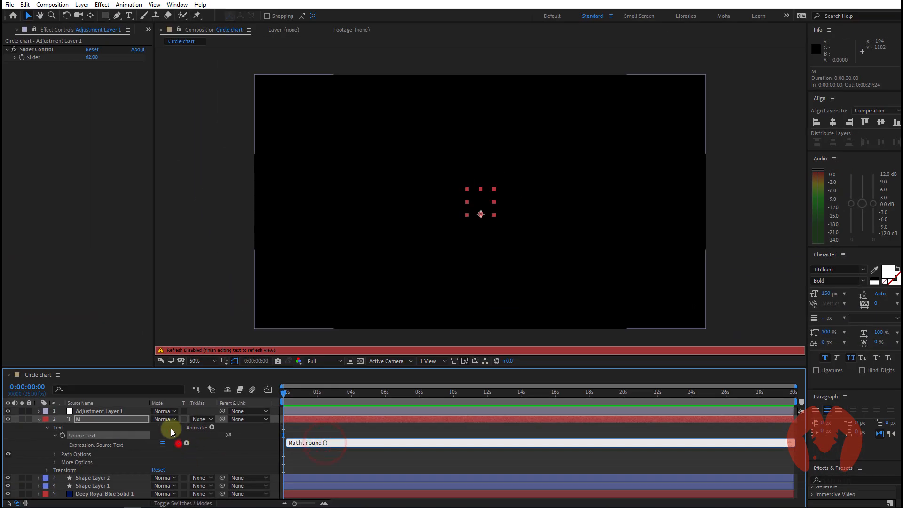
drag(178, 443, 55, 56)
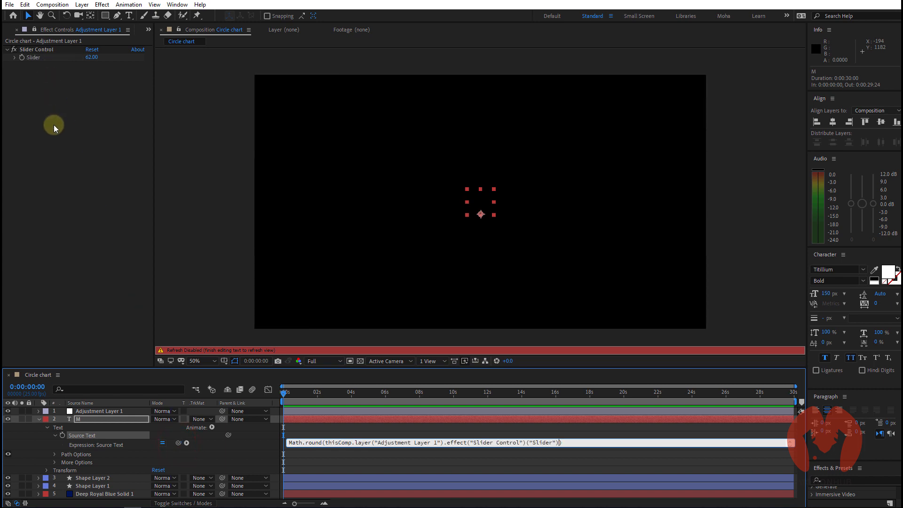
click(590, 438)
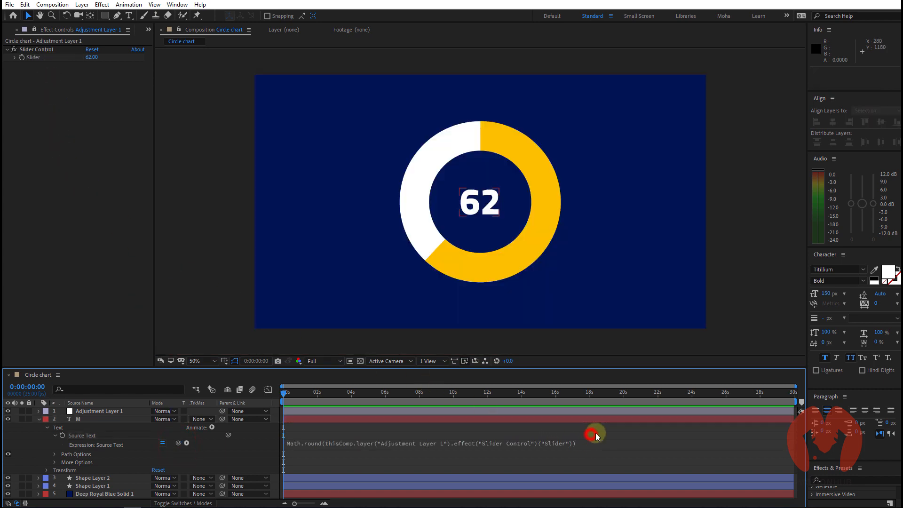
Test the linked number and ring by setting the Slider to 44, then collapse the M layer and deselect everything.
drag(91, 57, 97, 84)
click(41, 421)
click(39, 419)
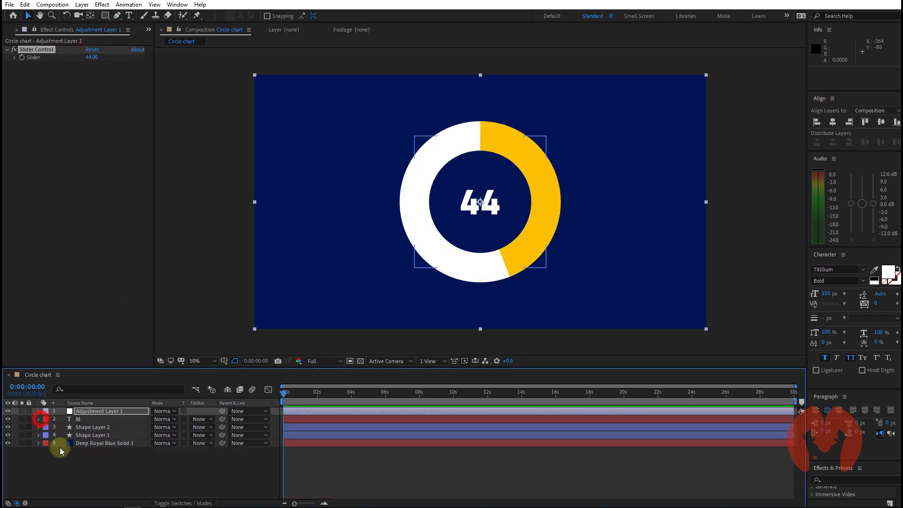
click(85, 464)
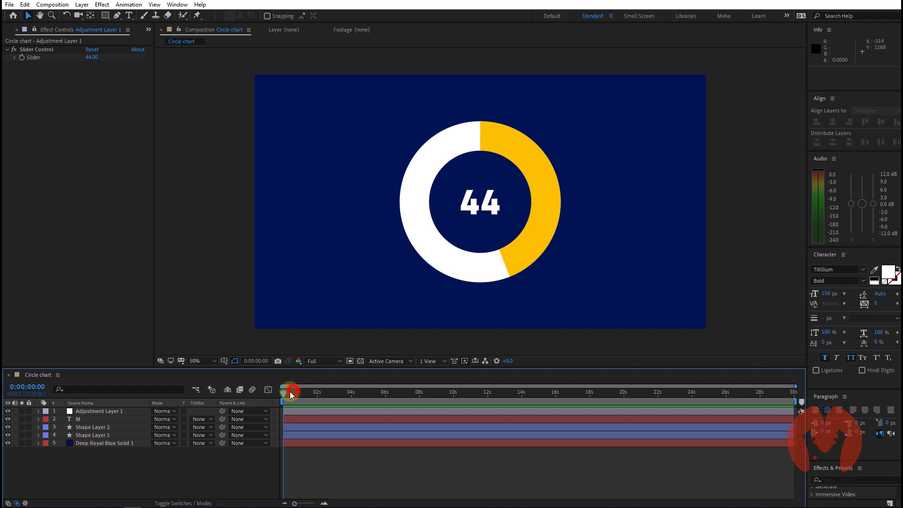
Keyframe Adjustment Layer 1's Slider at 0:00:00:00 with a value of 0.
drag(343, 395, 270, 391)
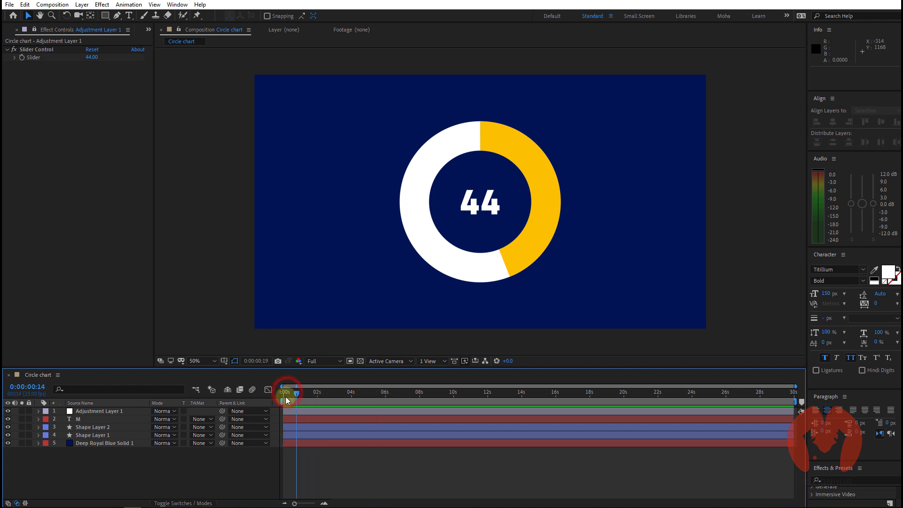
click(98, 413)
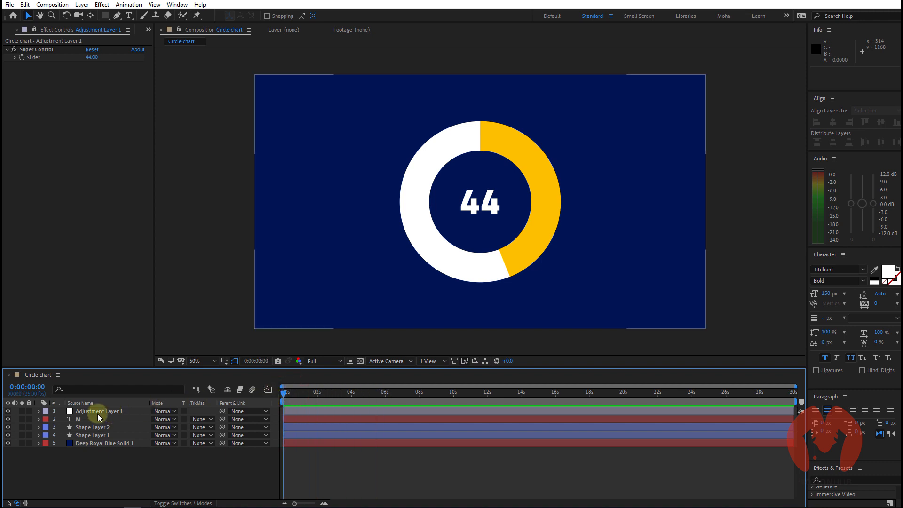
click(21, 58)
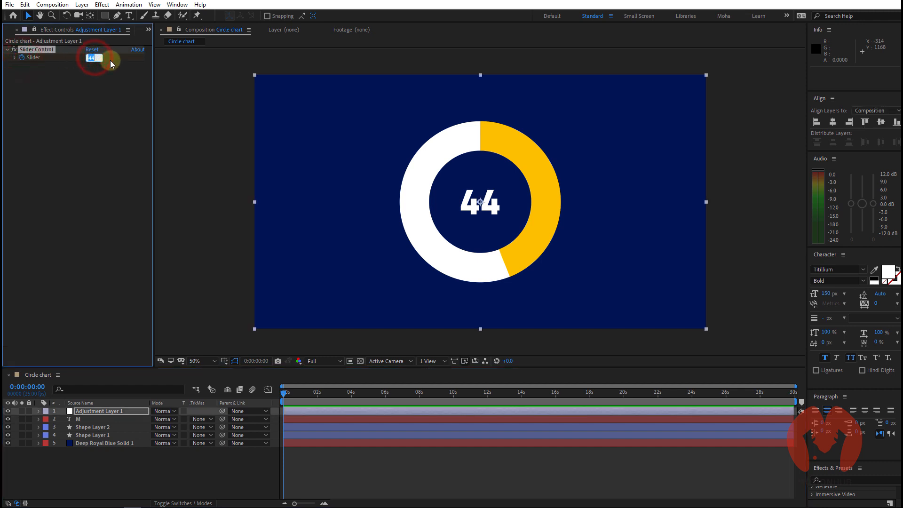
key(Return)
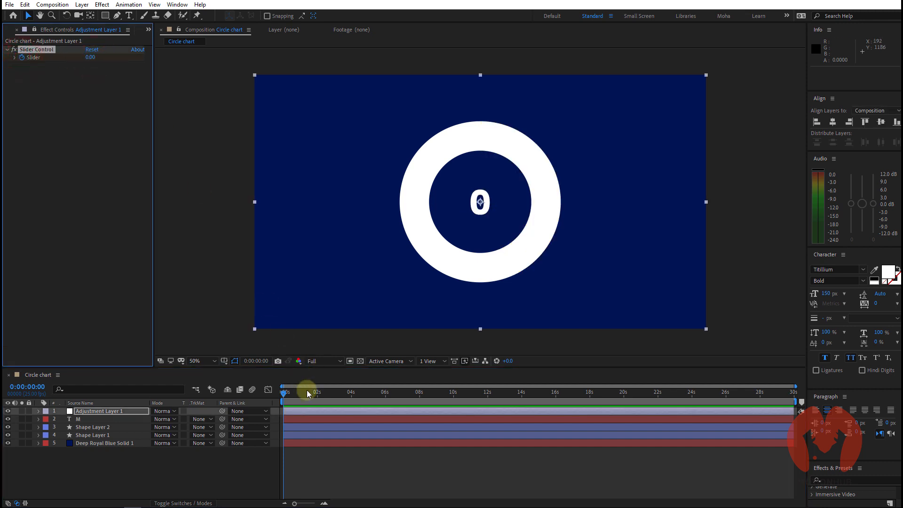
Add a second Slider keyframe at 0:00:06:00 with a value of 100.
click(322, 397)
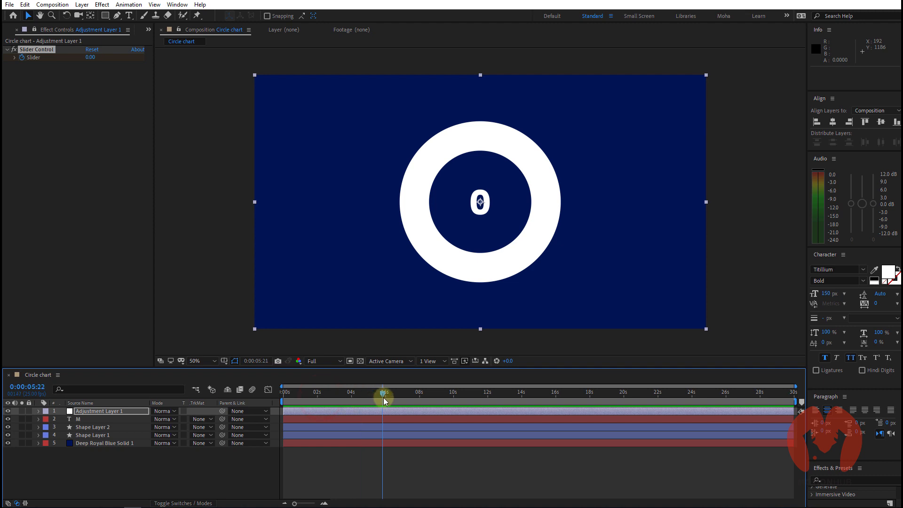
click(90, 59)
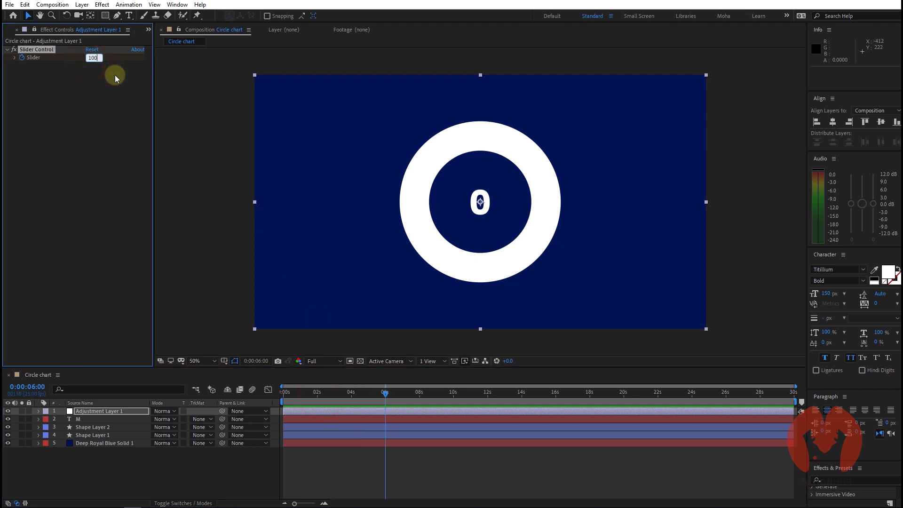
key(Return)
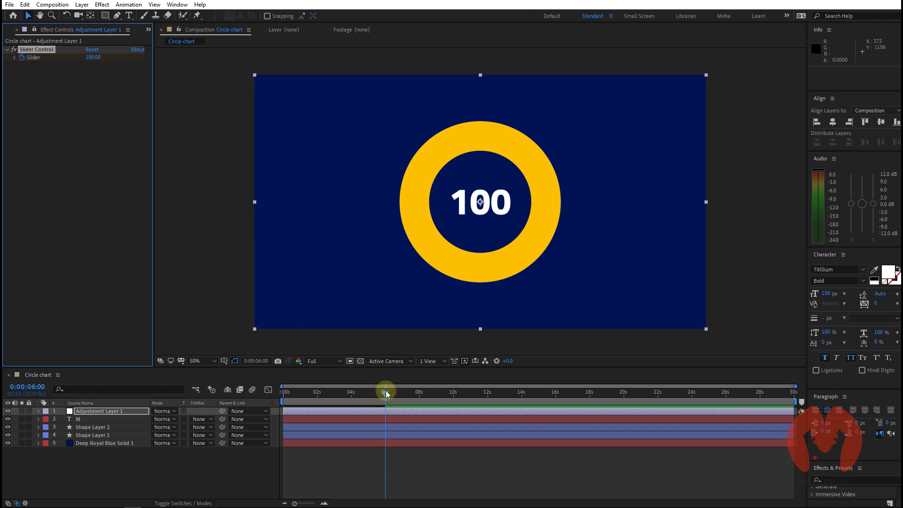
Preview the chart animation from the start of the composition until past 6 seconds, and deselect the layer.
drag(374, 396, 244, 379)
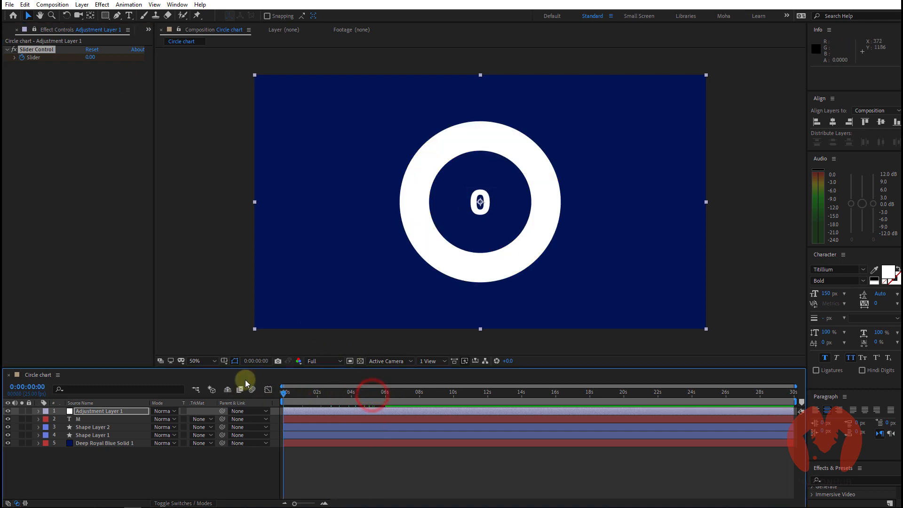
key(space)
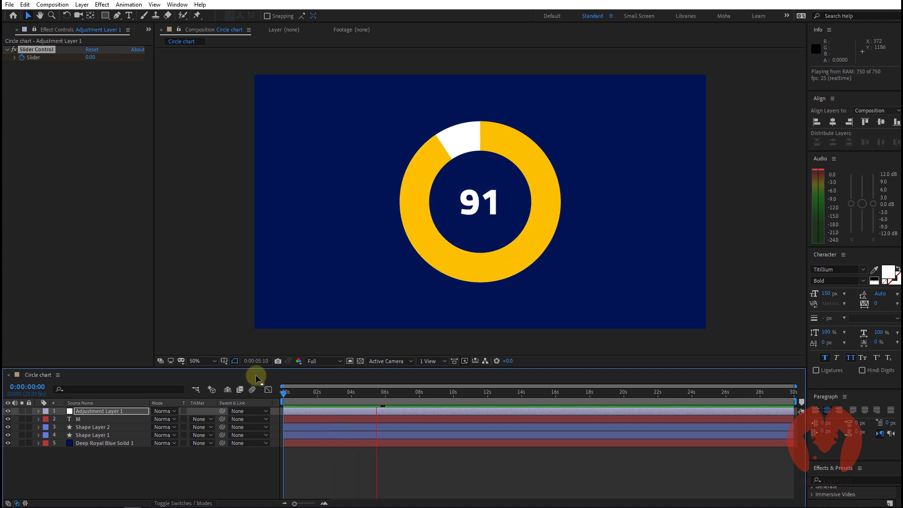
key(space)
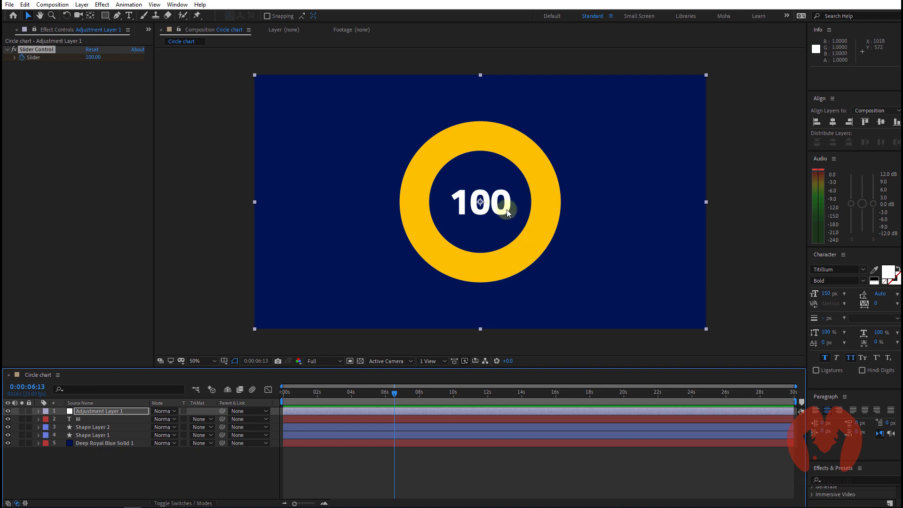
click(98, 462)
Append + "%" to the end of the M layer's Source Text expression.
click(39, 419)
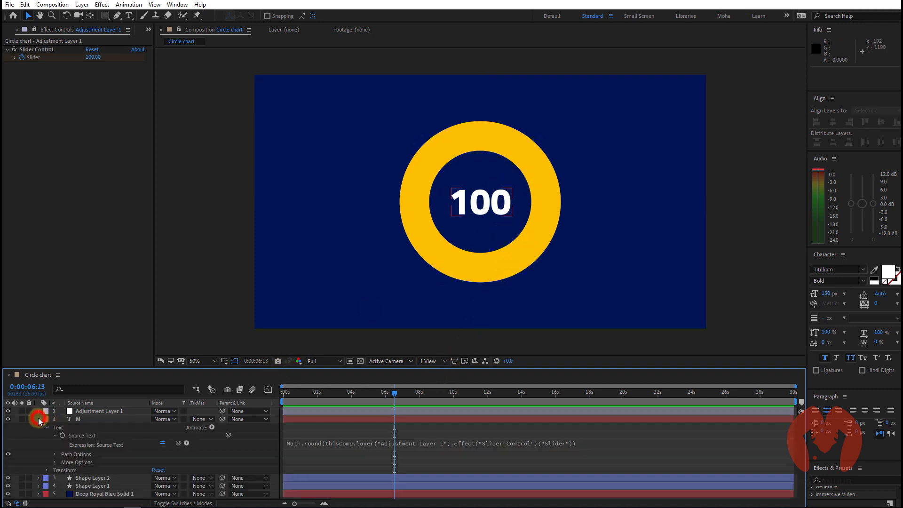
click(80, 419)
click(420, 444)
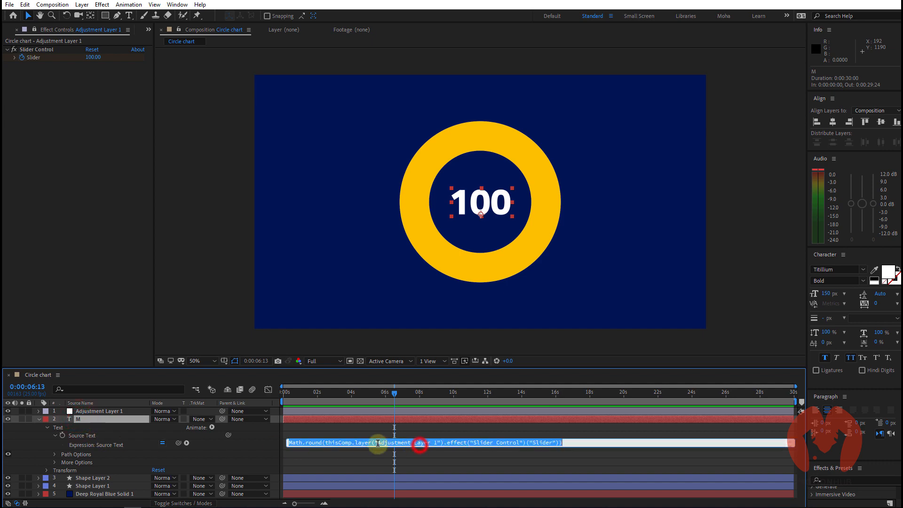
click(562, 442)
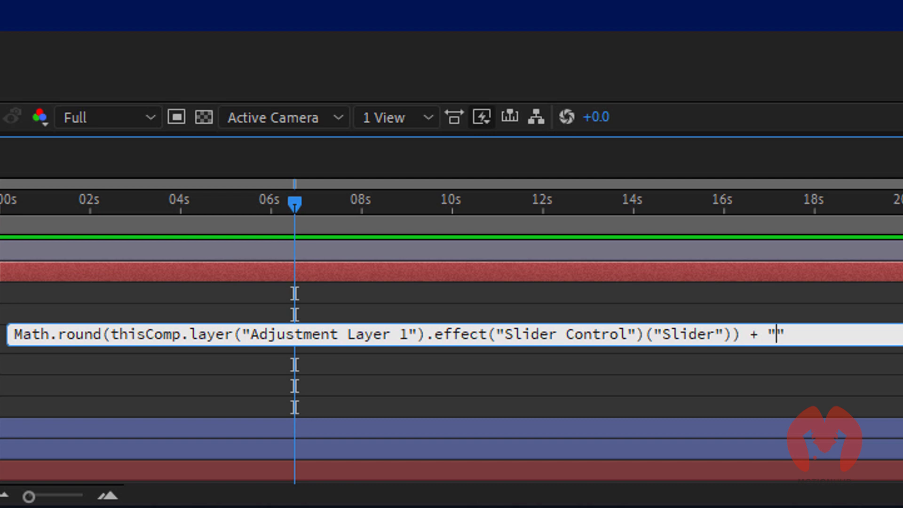
text(%)
click(825, 264)
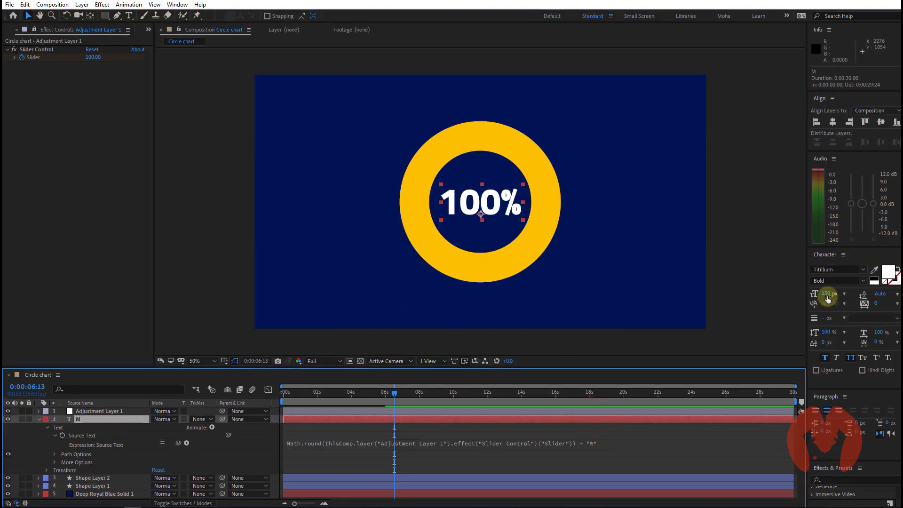
Reduce the percentage text's font size to 126 px and centre it horizontally and vertically in the composition.
drag(828, 298, 817, 299)
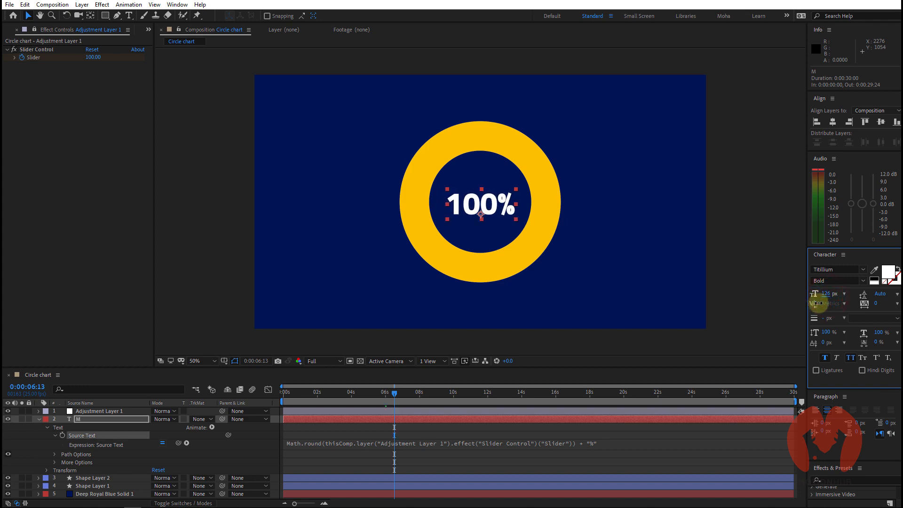
click(834, 120)
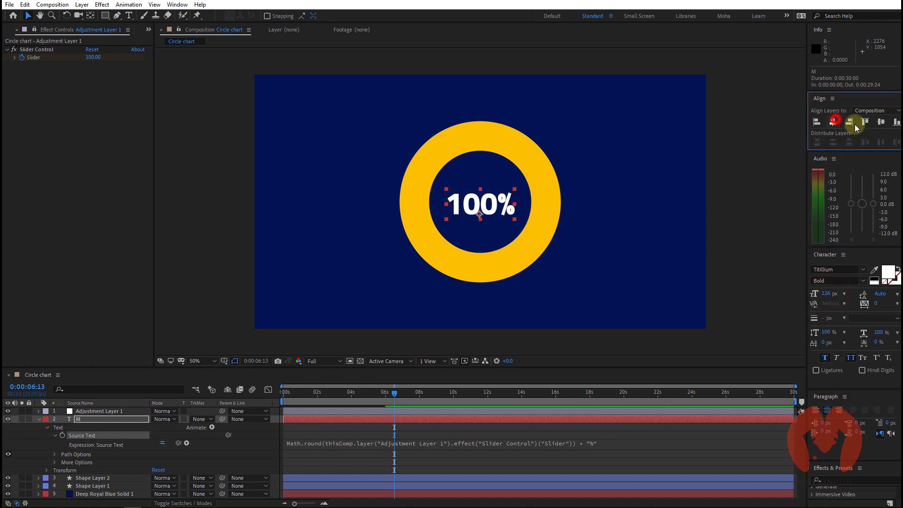
click(880, 123)
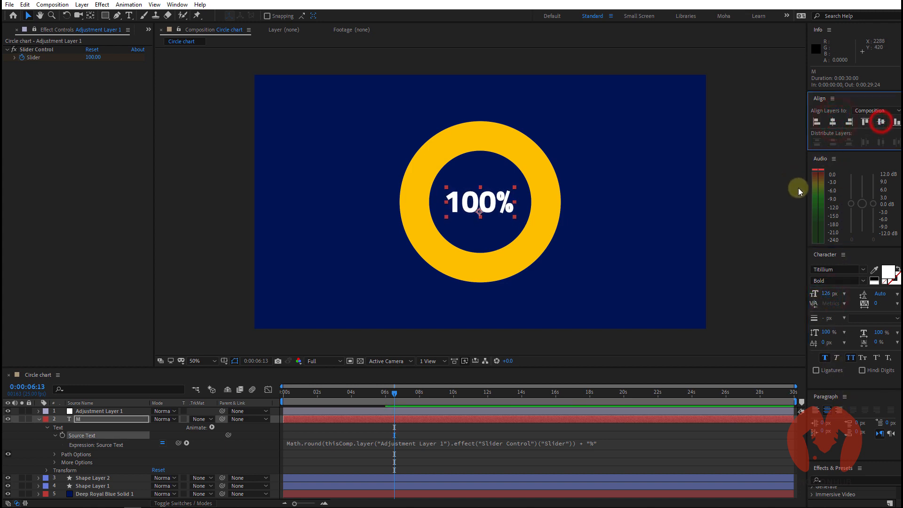
Preview the circle chart animation with the centred percentage text.
click(628, 444)
click(654, 431)
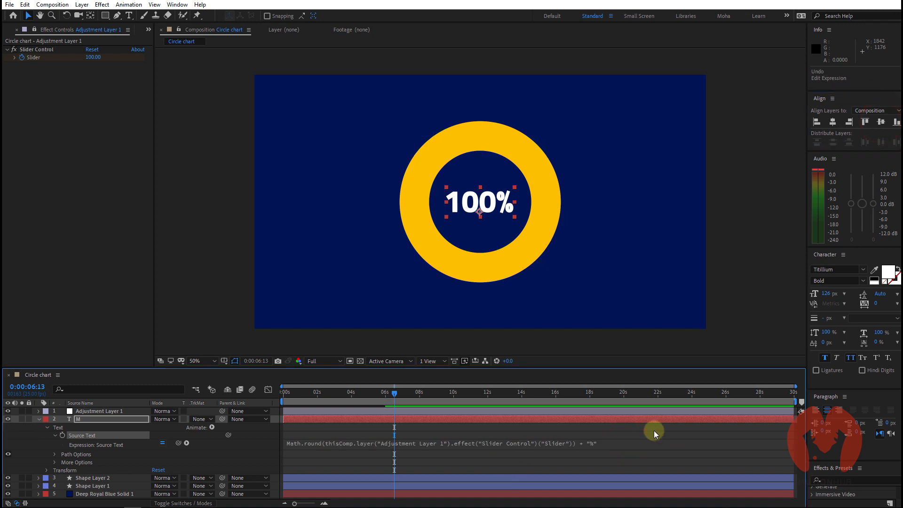
key(space)
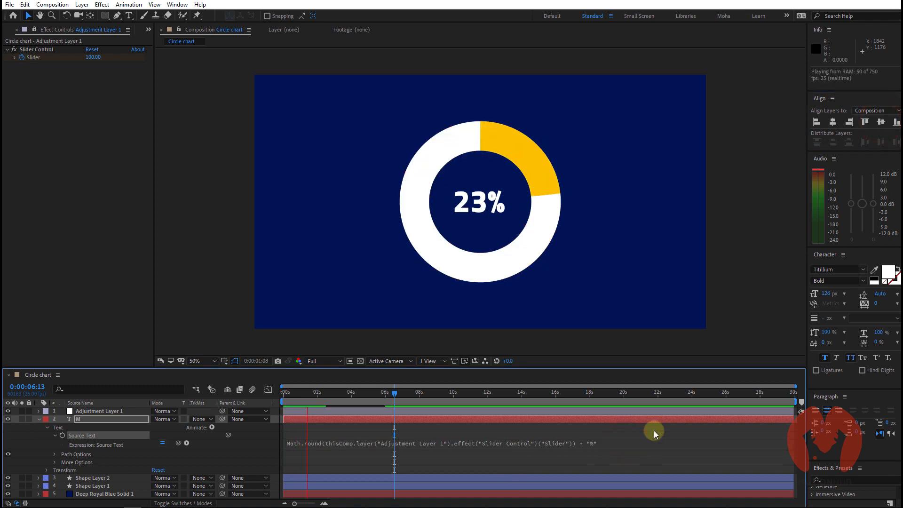
key(space)
Insert a space before the % sign in the M layer's Source Text expression.
click(589, 442)
click(578, 442)
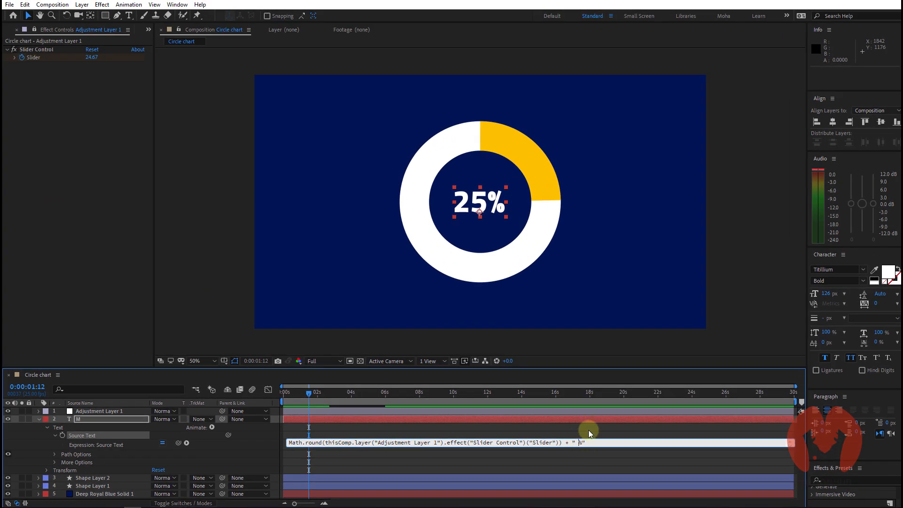
click(594, 420)
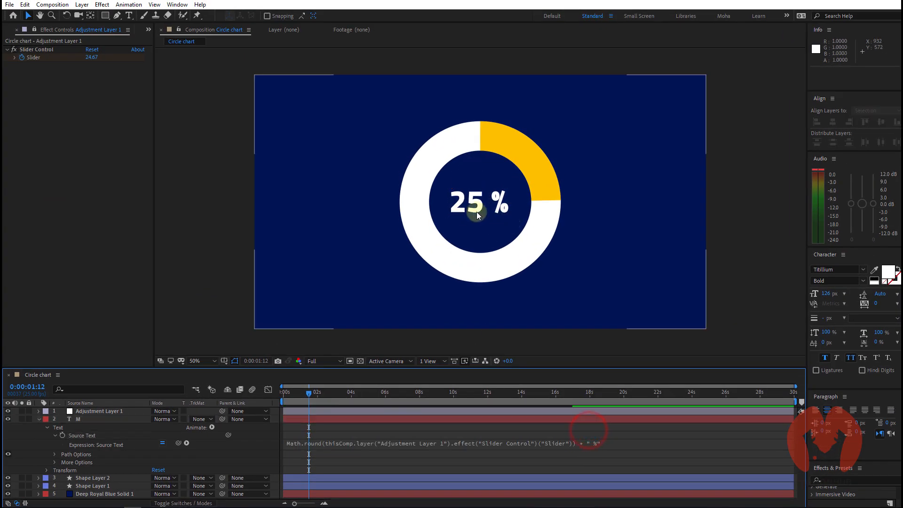
Replace the % sign with $ in the M layer's Source Text expression, preview the result and collapse the layer's properties.
click(595, 443)
click(580, 441)
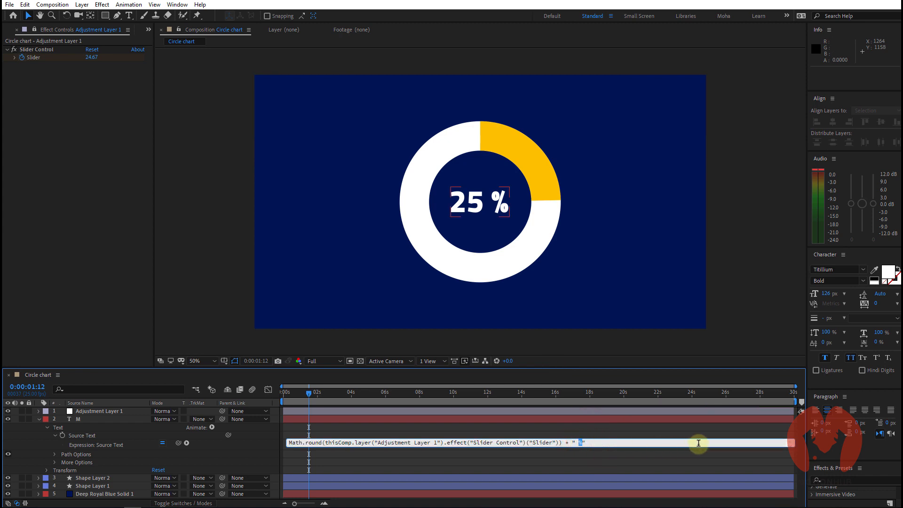
click(596, 426)
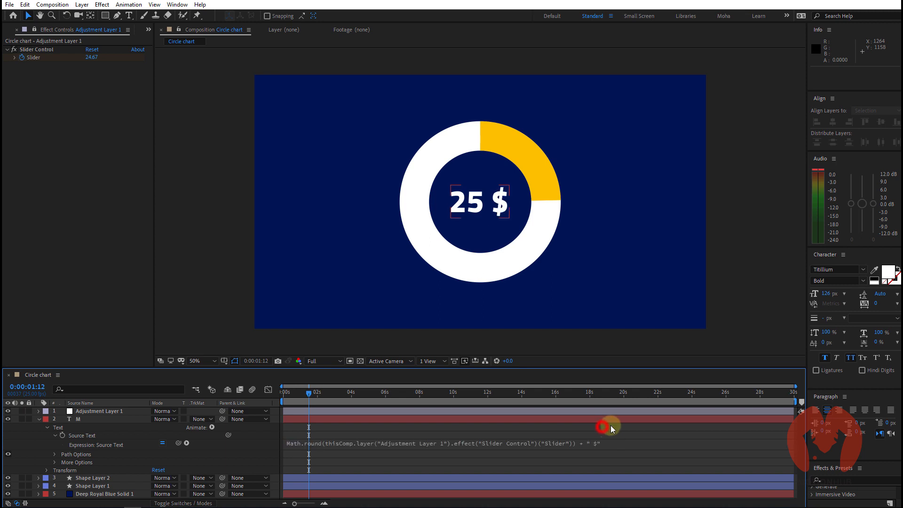
key(space)
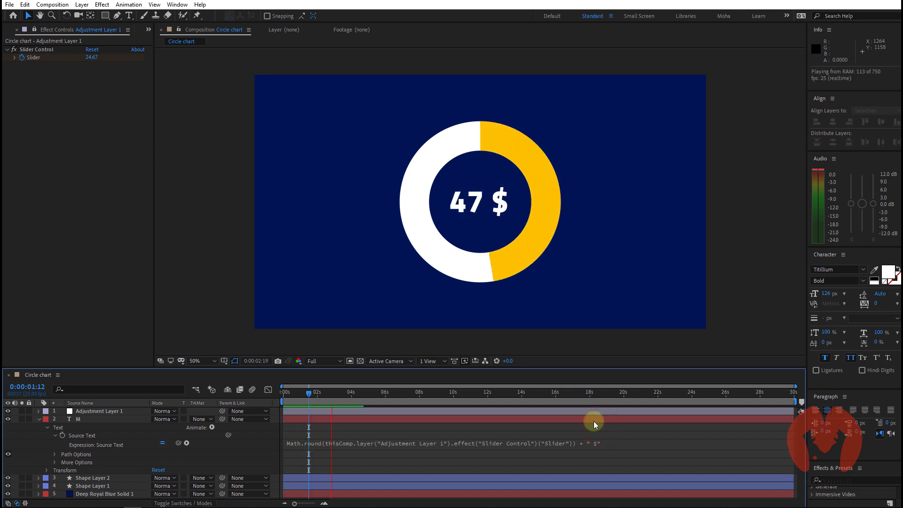
click(161, 461)
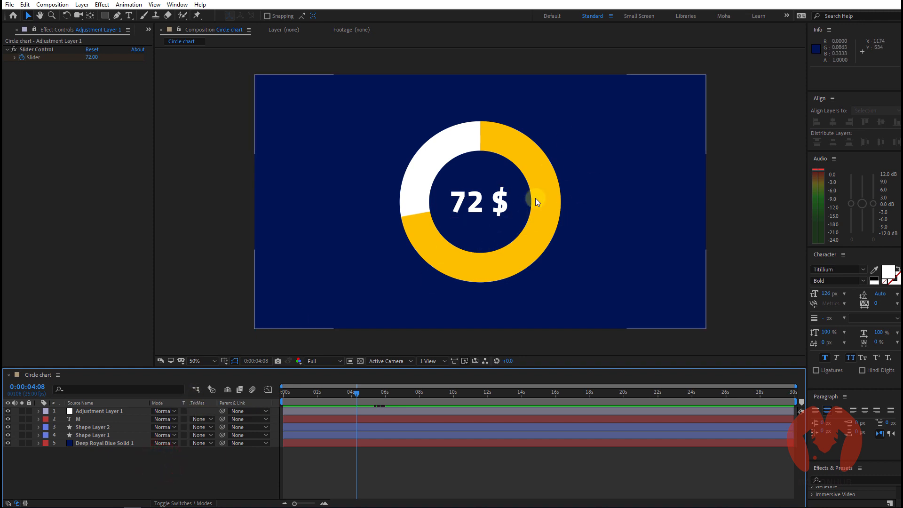
Duplicate Shape Layer 2, the yellow ring.
click(101, 427)
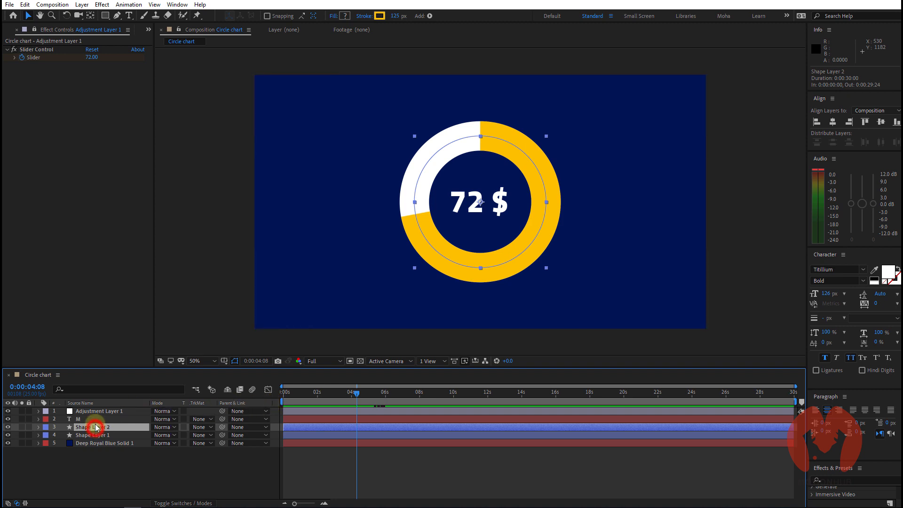
click(53, 5)
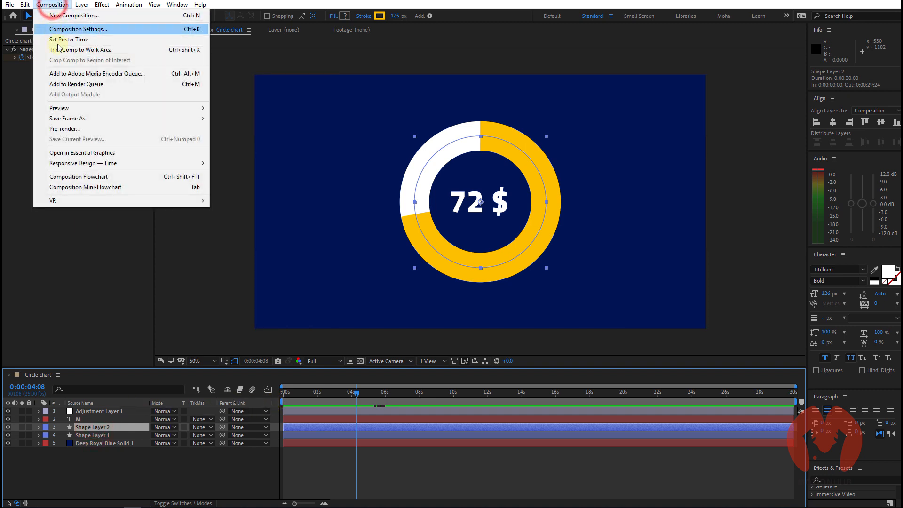
mouse_move(25, 5)
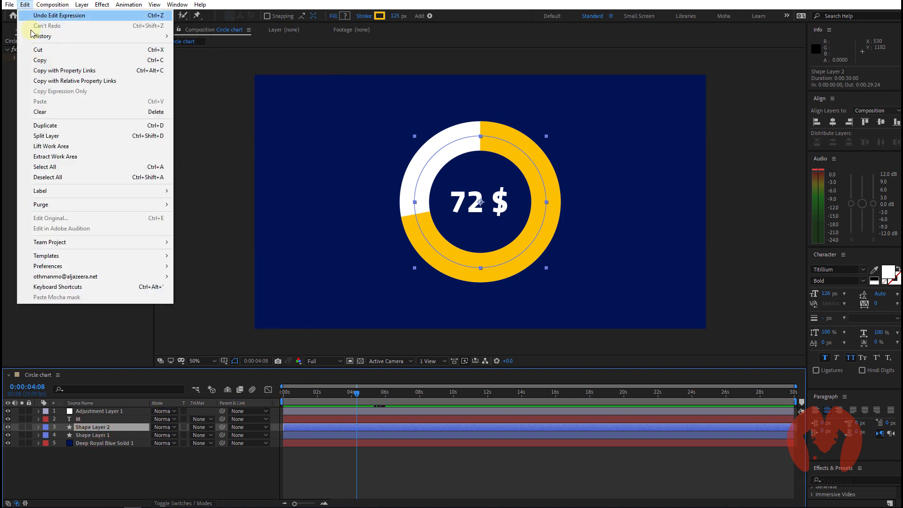
click(77, 128)
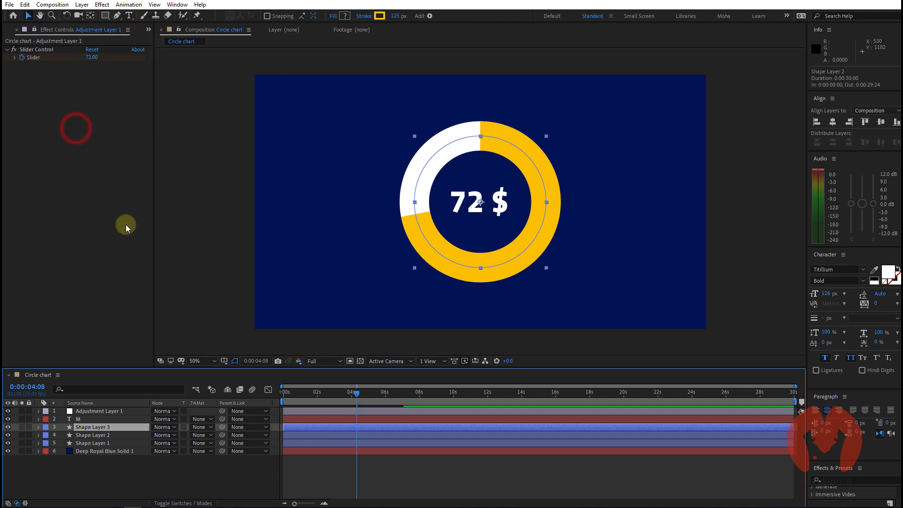
Change the duplicated ring's stroke colour to a dark grey, about 5C5C5C.
click(383, 15)
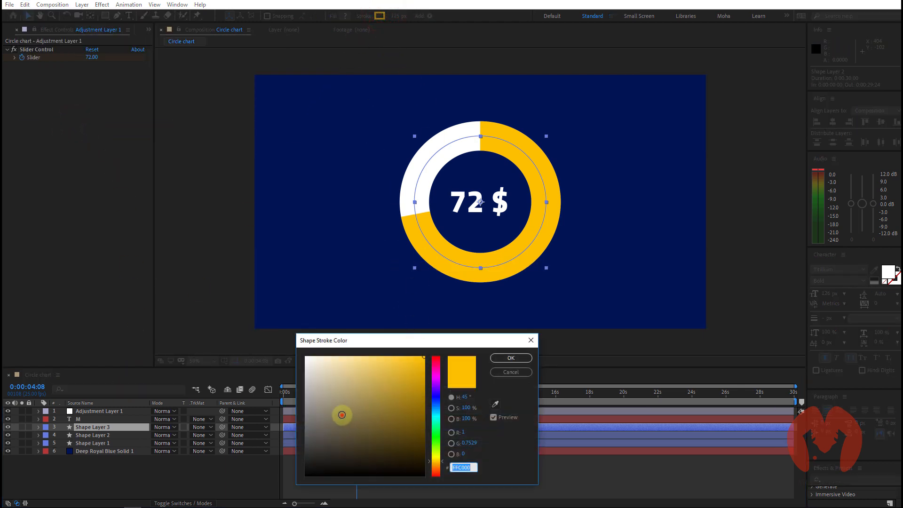
mouse_move(342, 415)
mouse_down()
mouse_move(306, 417)
mouse_move(307, 429)
mouse_up()
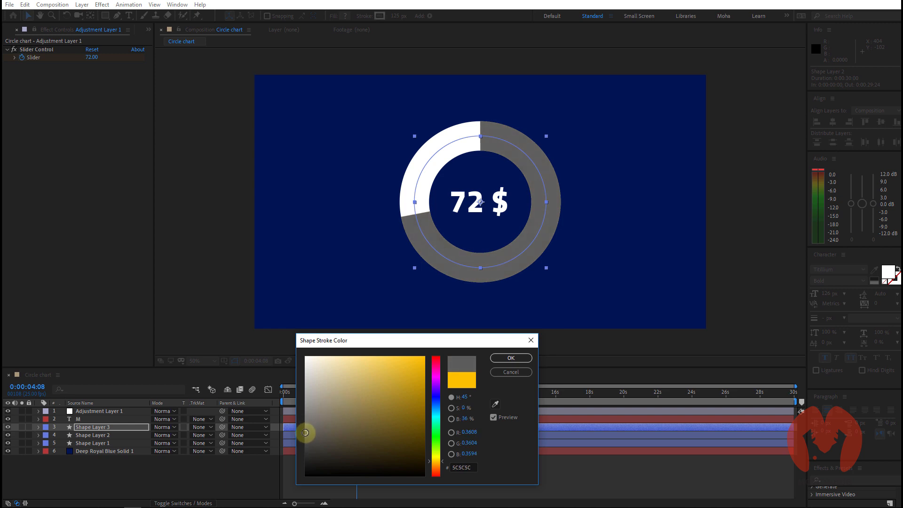
click(512, 358)
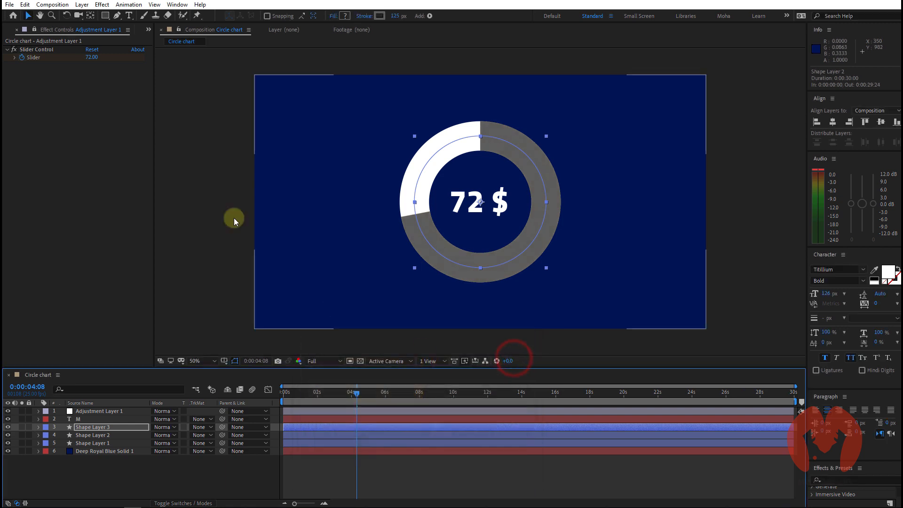
Draw an elliptical mask about 540 by 590 px around the inner part of the ring on Shape Layer 3.
click(105, 15)
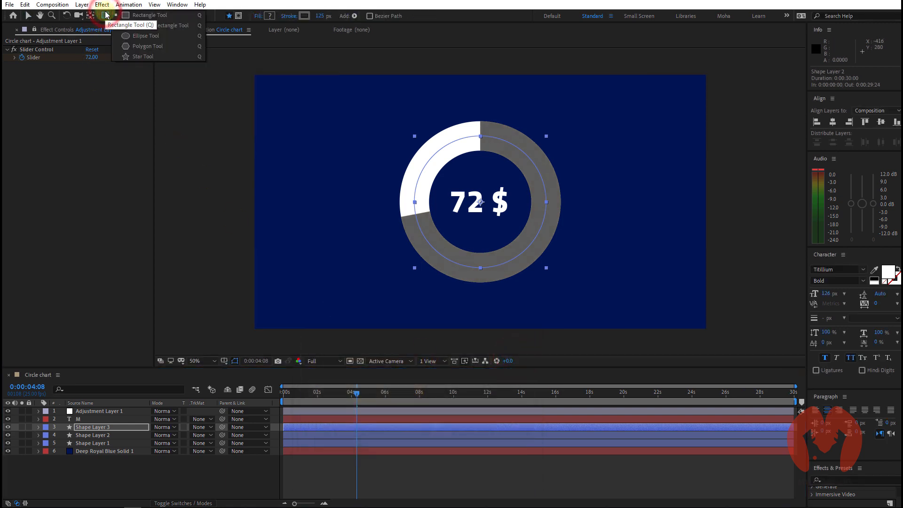
click(147, 37)
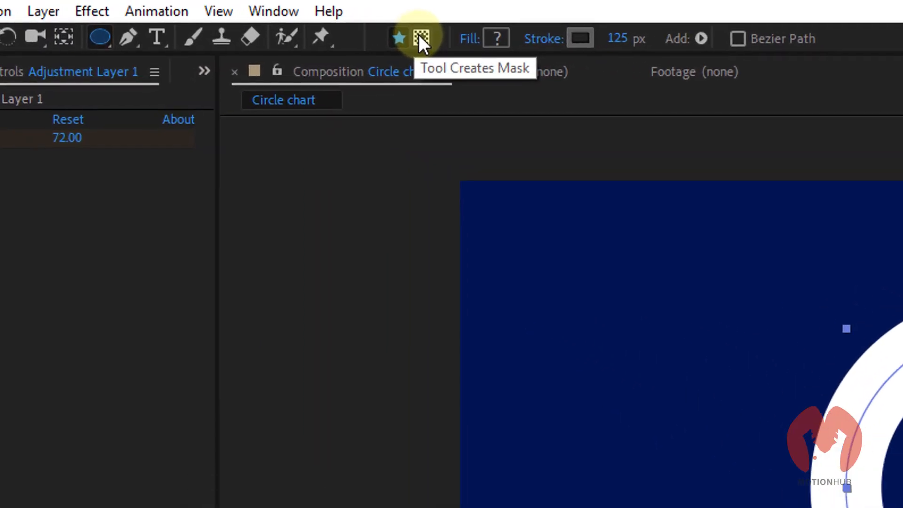
click(428, 37)
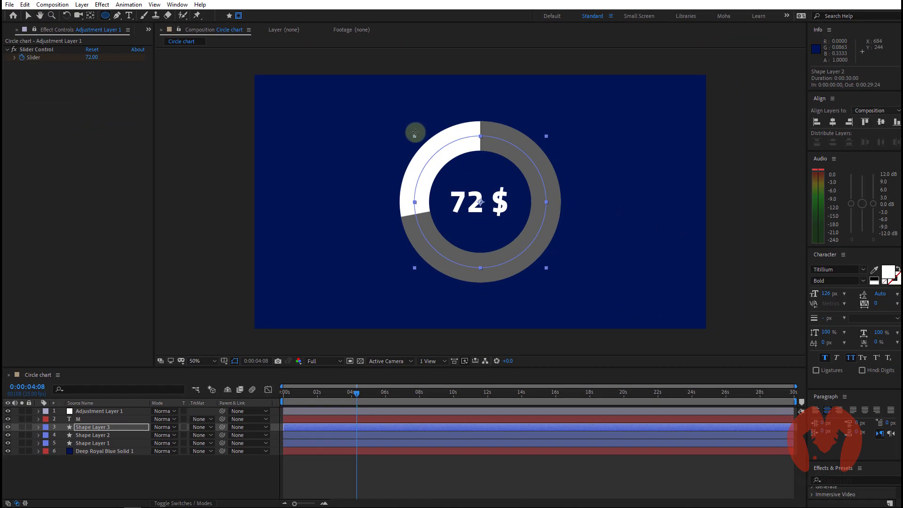
drag(418, 130, 548, 271)
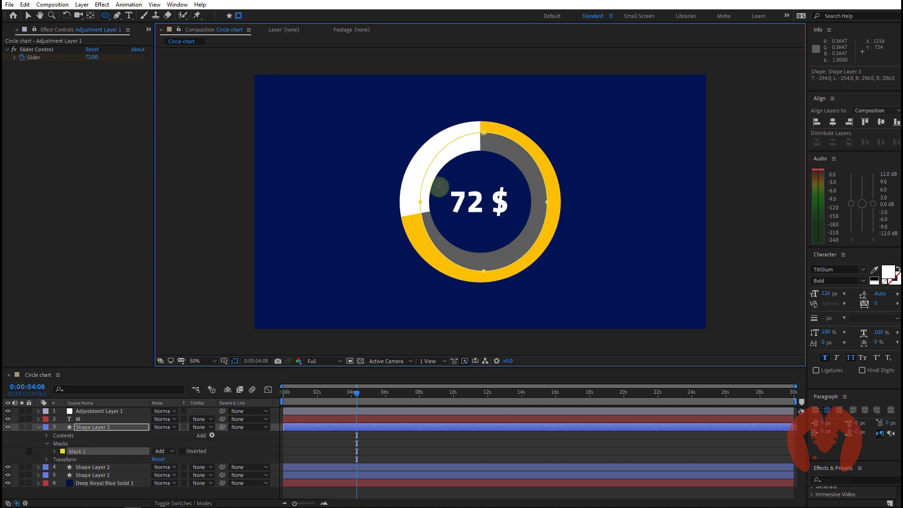
Resize the mask on Shape Layer 3 to a circle about 580 px across, concentric with the ring, and deselect it.
click(28, 16)
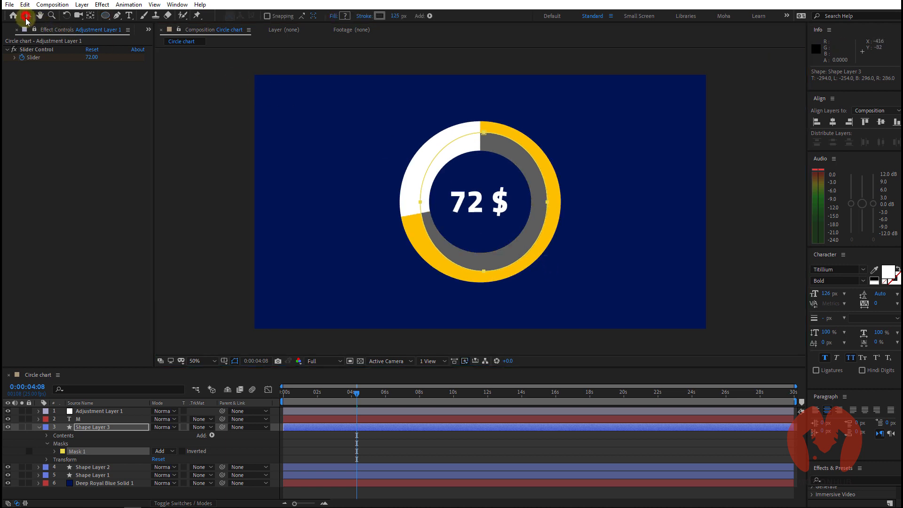
double_click(484, 137)
drag(420, 202, 413, 203)
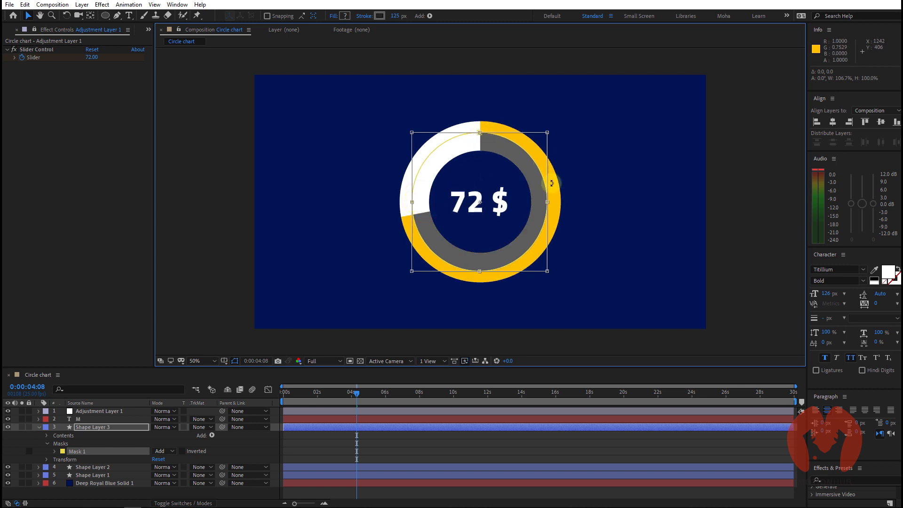
drag(548, 202, 549, 203)
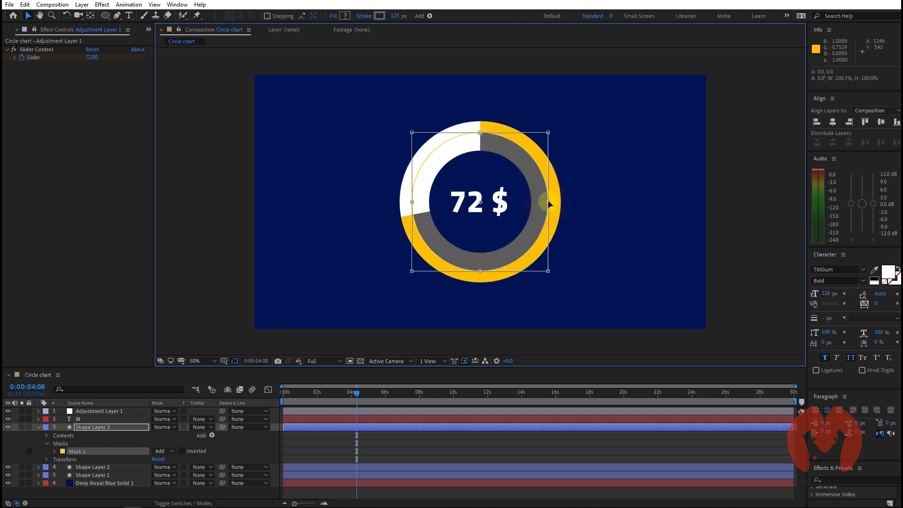
drag(481, 270, 481, 271)
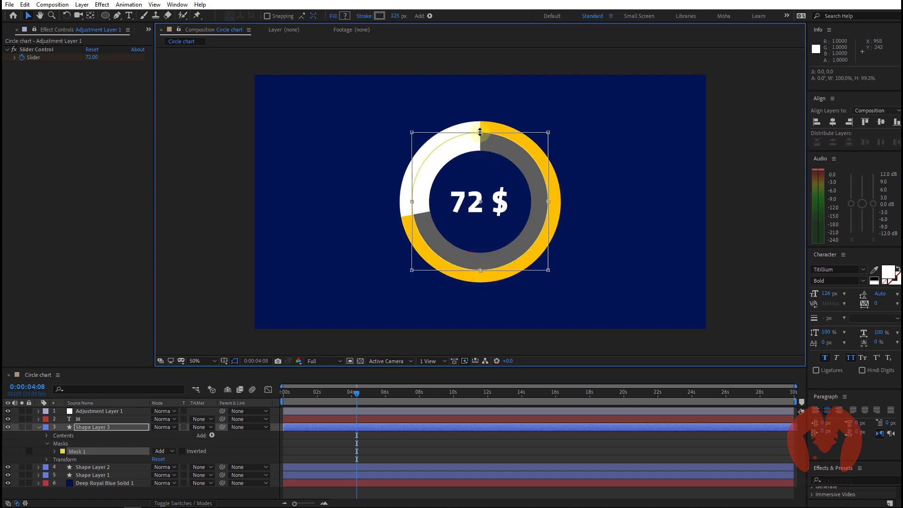
drag(480, 132, 480, 133)
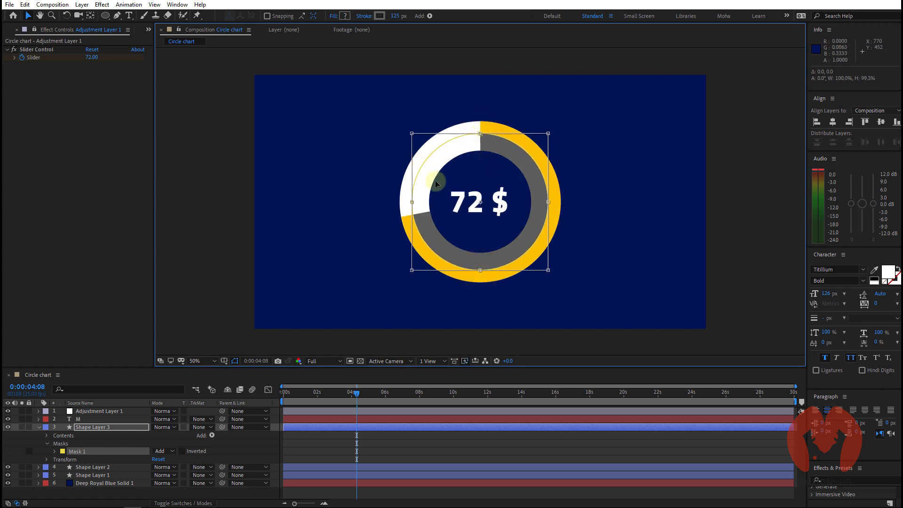
click(27, 19)
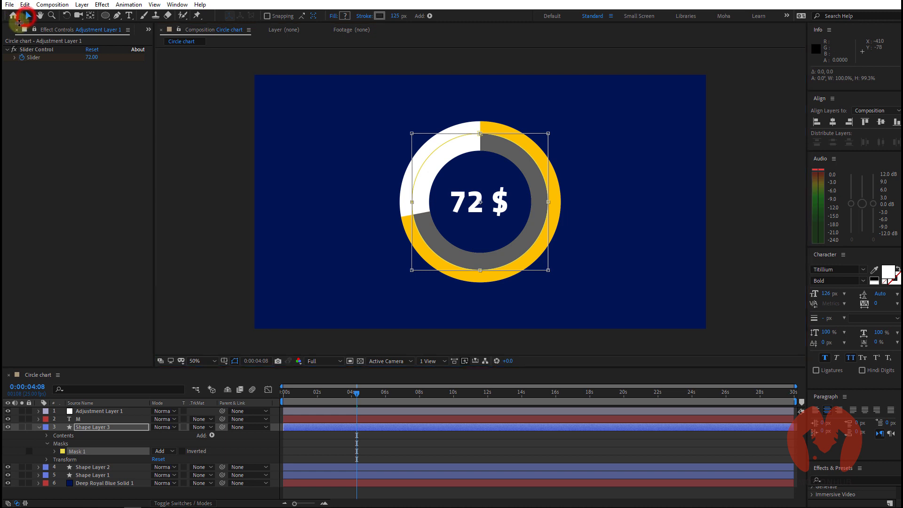
click(108, 181)
click(23, 442)
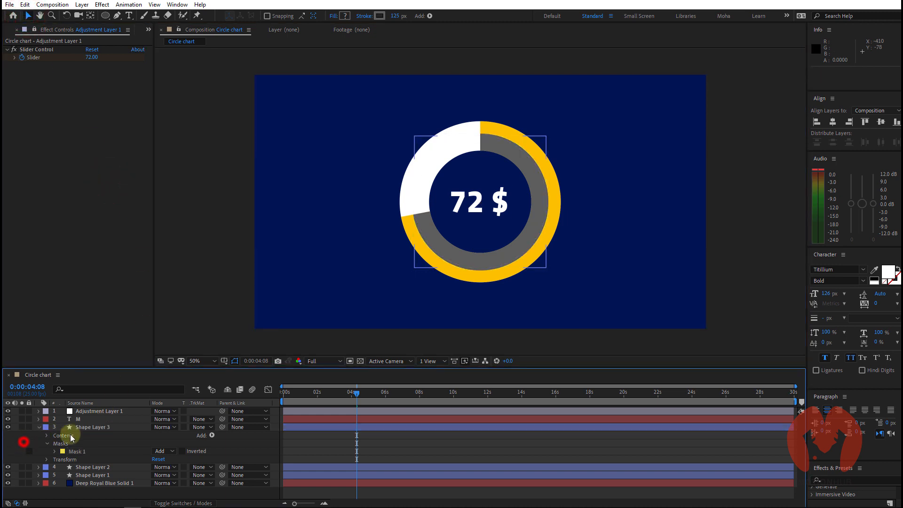
Set Shape Layer 3's blending mode to Multiply and collapse its properties.
click(101, 426)
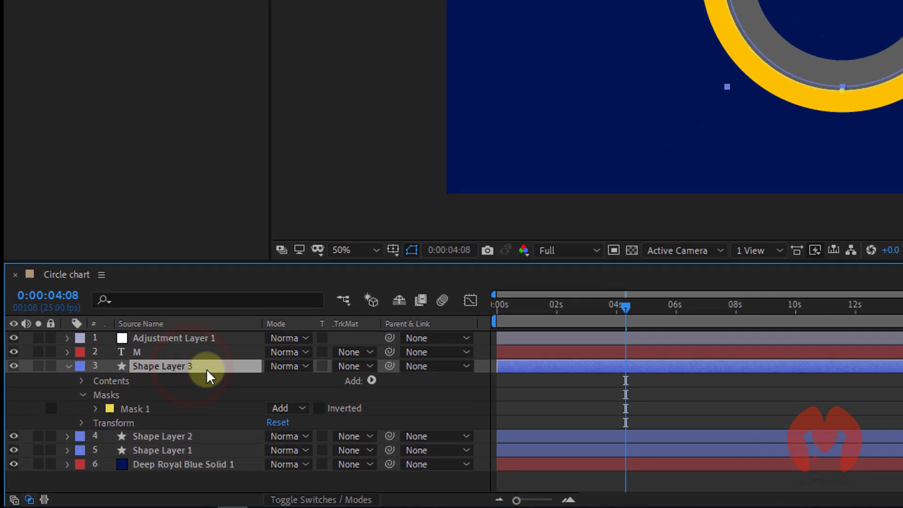
click(168, 427)
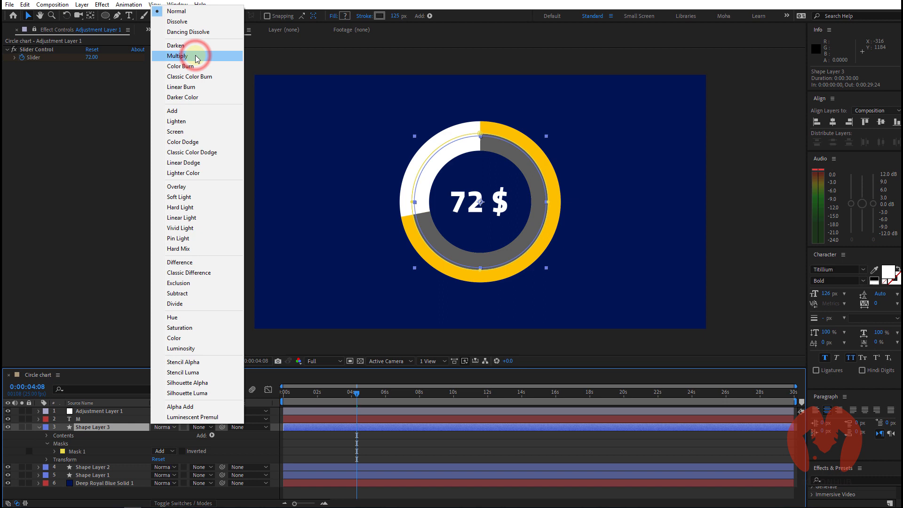
click(198, 58)
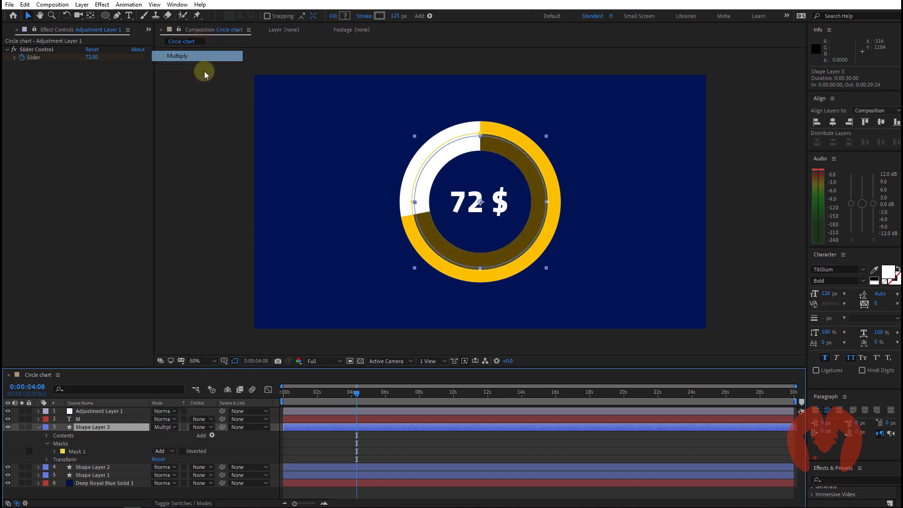
click(39, 427)
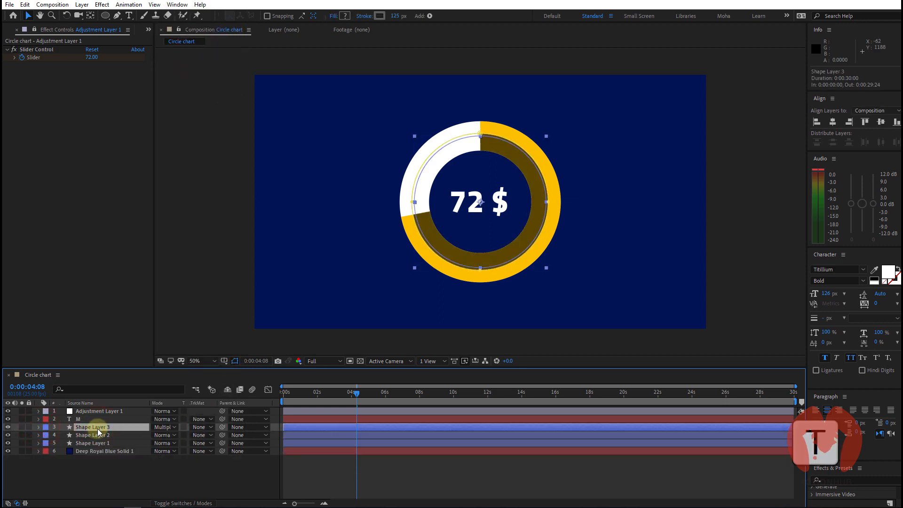
Reduce Shape Layer 3's opacity to 30% and deselect the layer.
key(t)
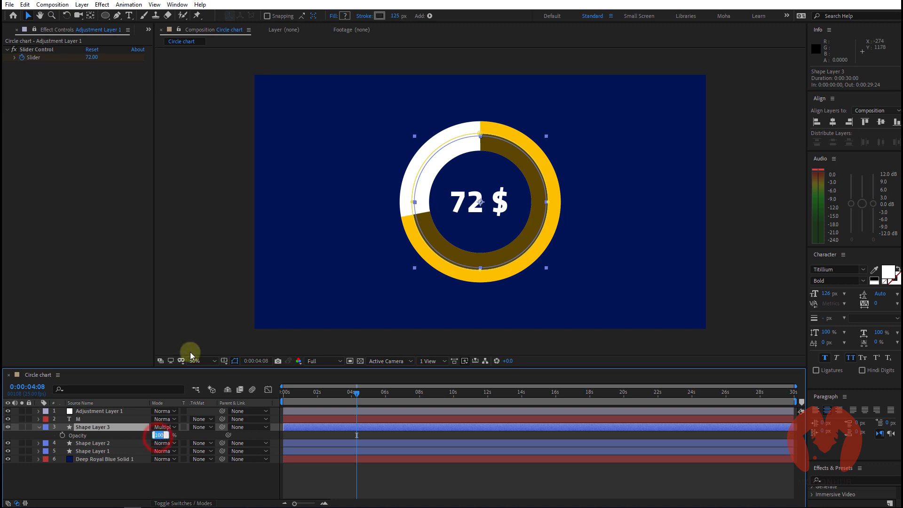
text(0)
key(Return)
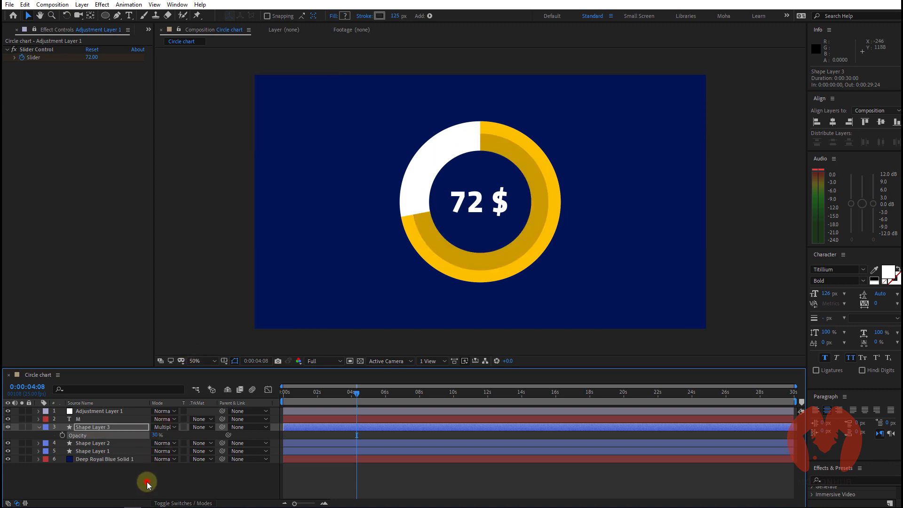
click(147, 482)
Preview the chart animation at 100% magnification to check the shaded inner ring.
key(period)
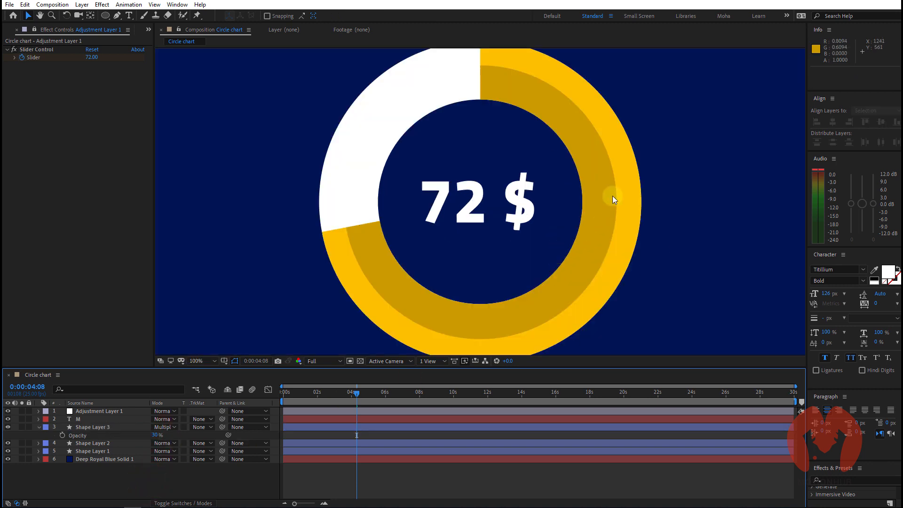
key(space)
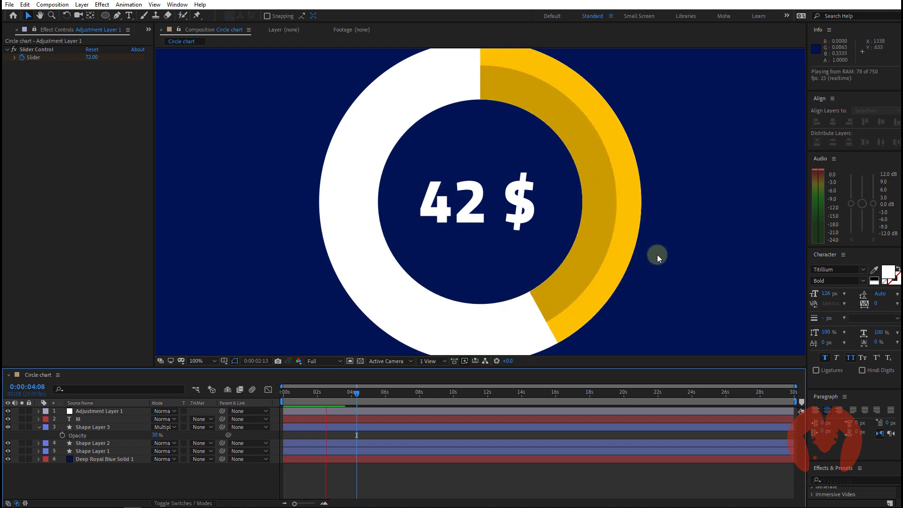
click(507, 265)
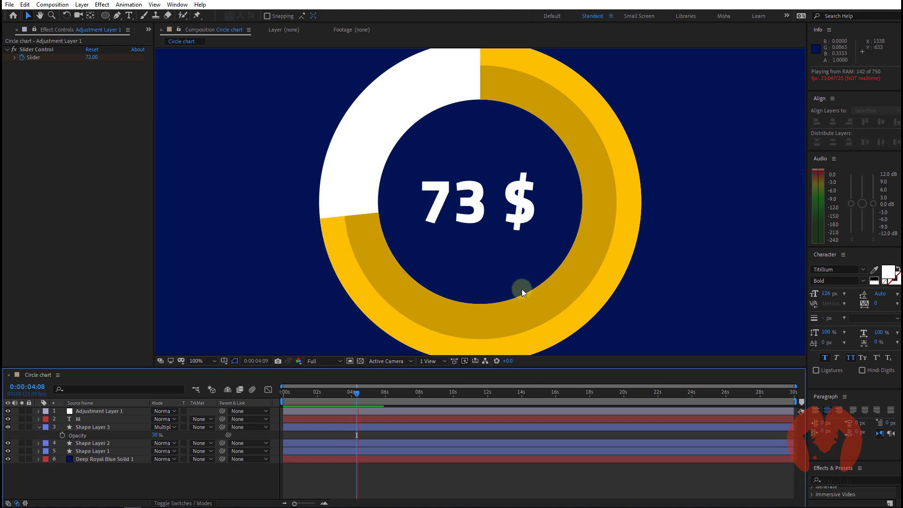
Switch Shape Layer 3's blending mode to Screen and raise the layer's opacity above 30%.
click(509, 265)
click(510, 265)
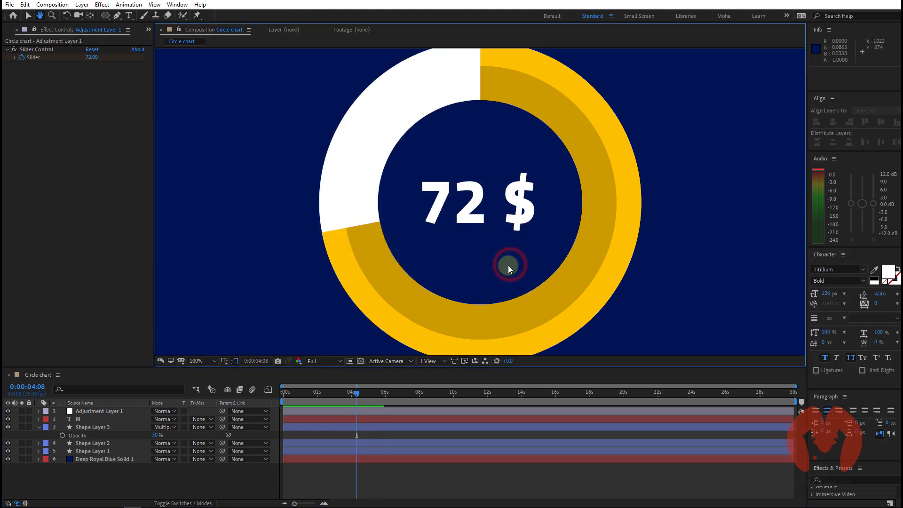
click(170, 428)
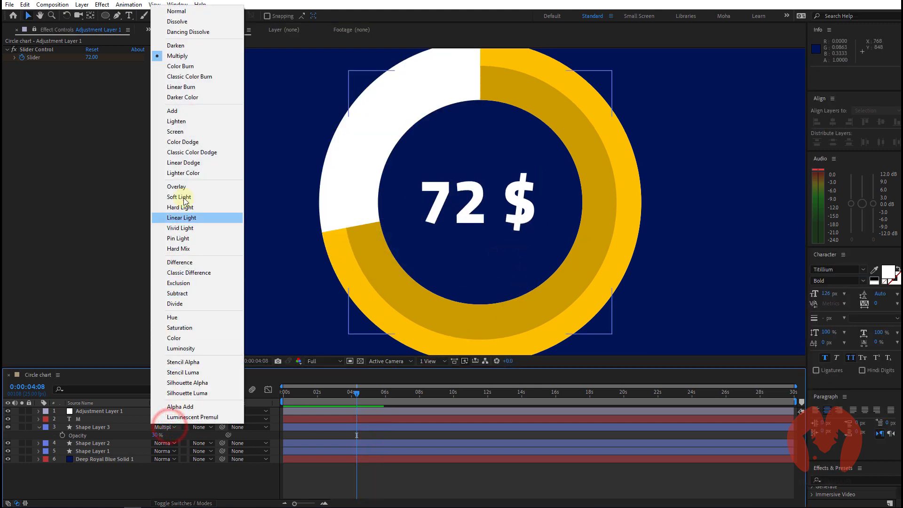
click(191, 133)
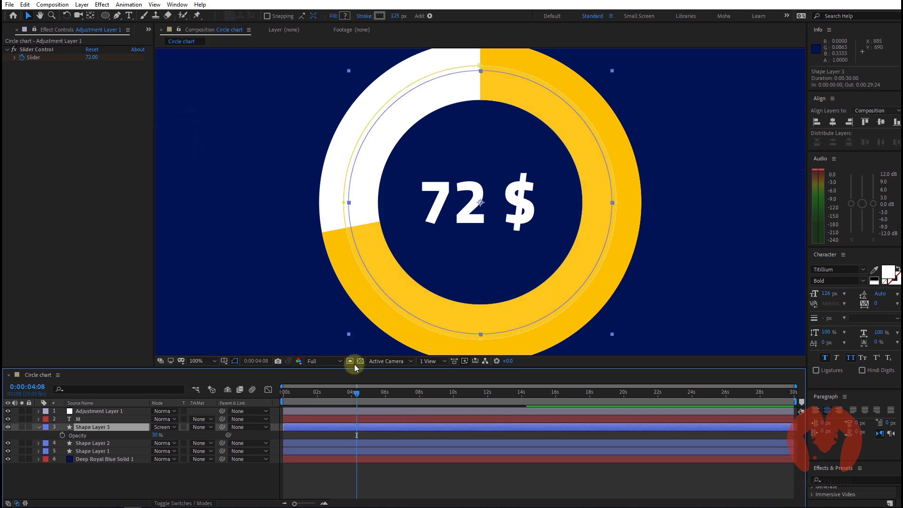
click(170, 473)
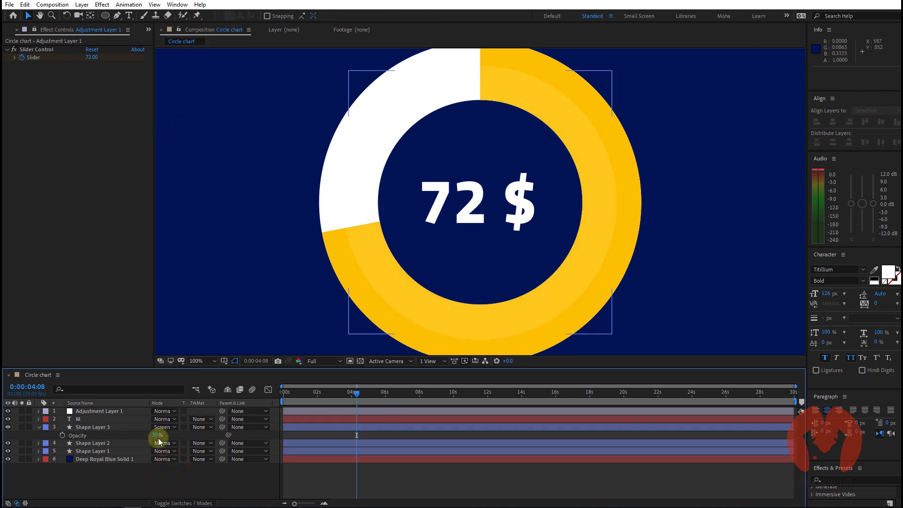
drag(155, 435, 187, 430)
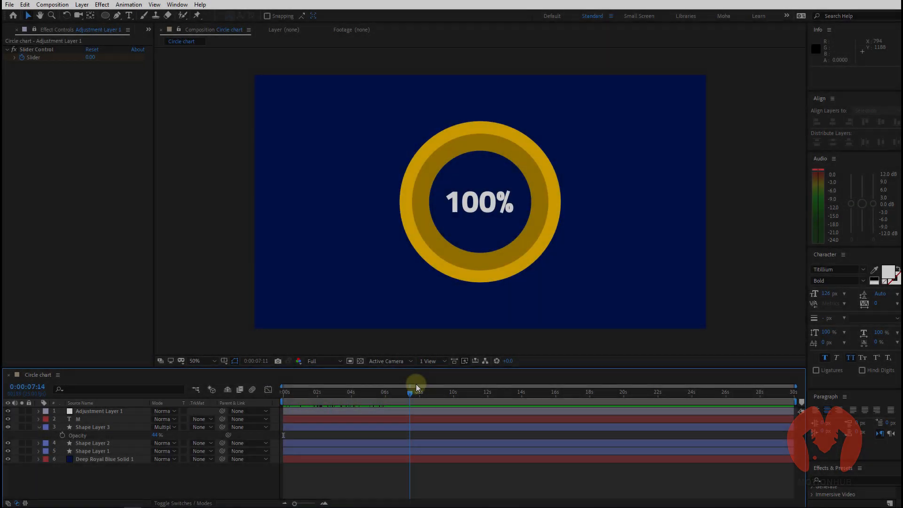
Scrub the timeline back to about 1.5 seconds and forward past 11 seconds to review the ring fill and percentage text.
drag(413, 382, 311, 385)
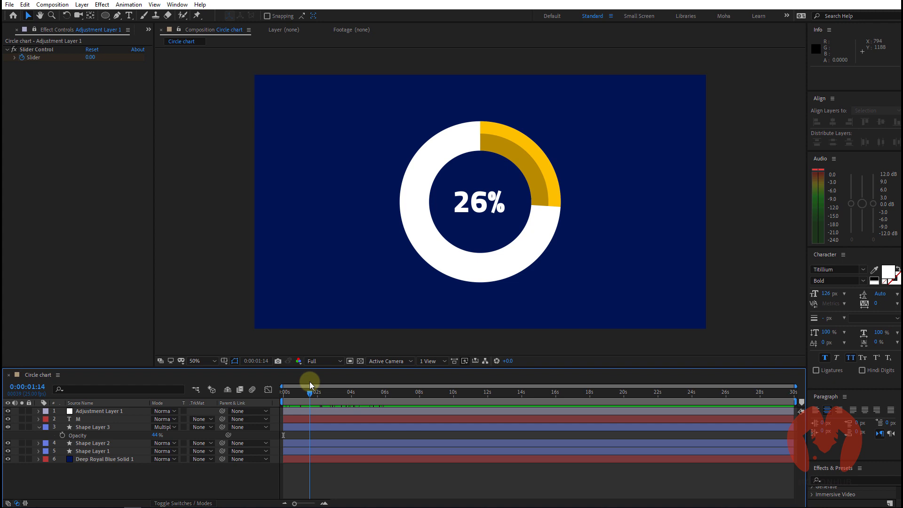
drag(311, 385, 483, 389)
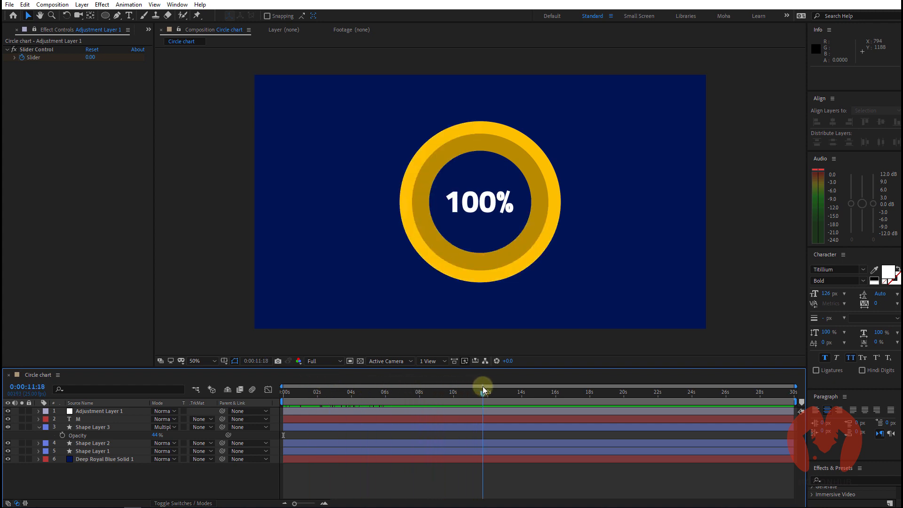